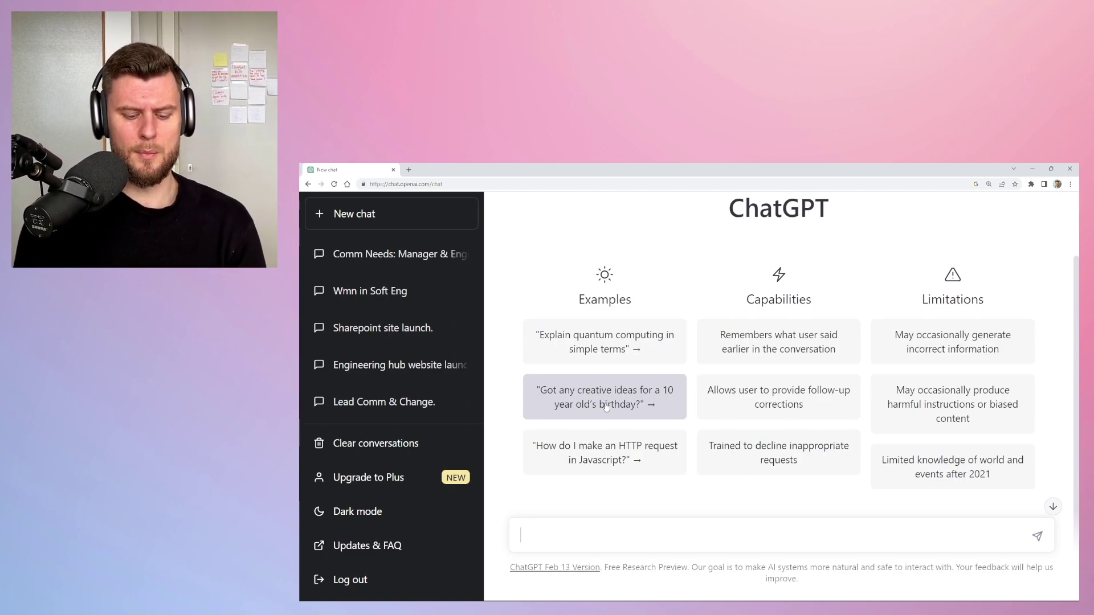
Ask ChatGPT to write a 300-word change management proposal for a software engineering company
type("ease write a 30")
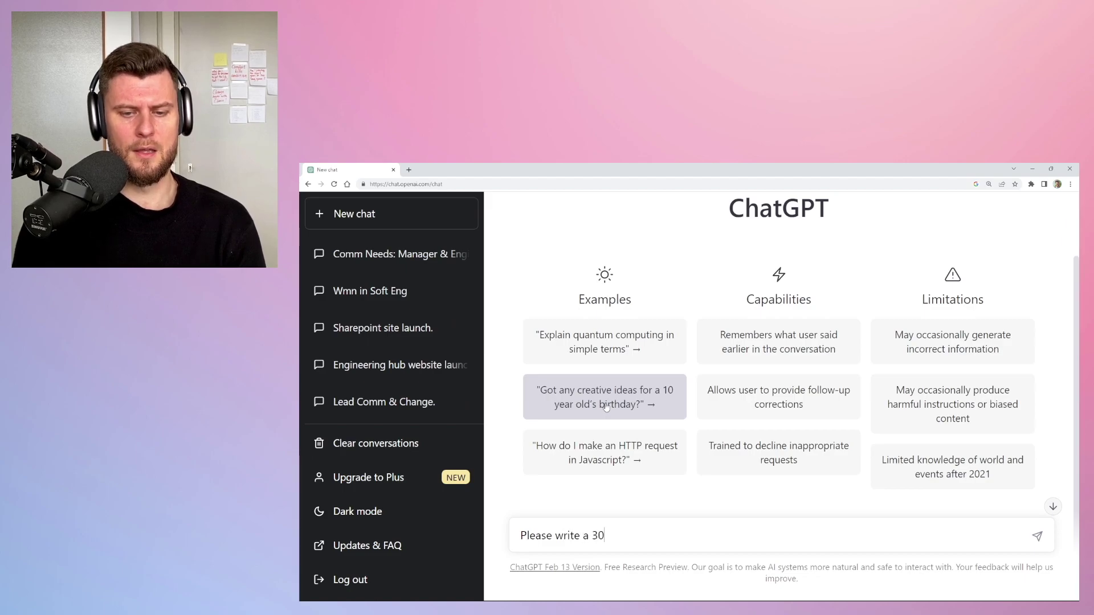
type("0 word proposal")
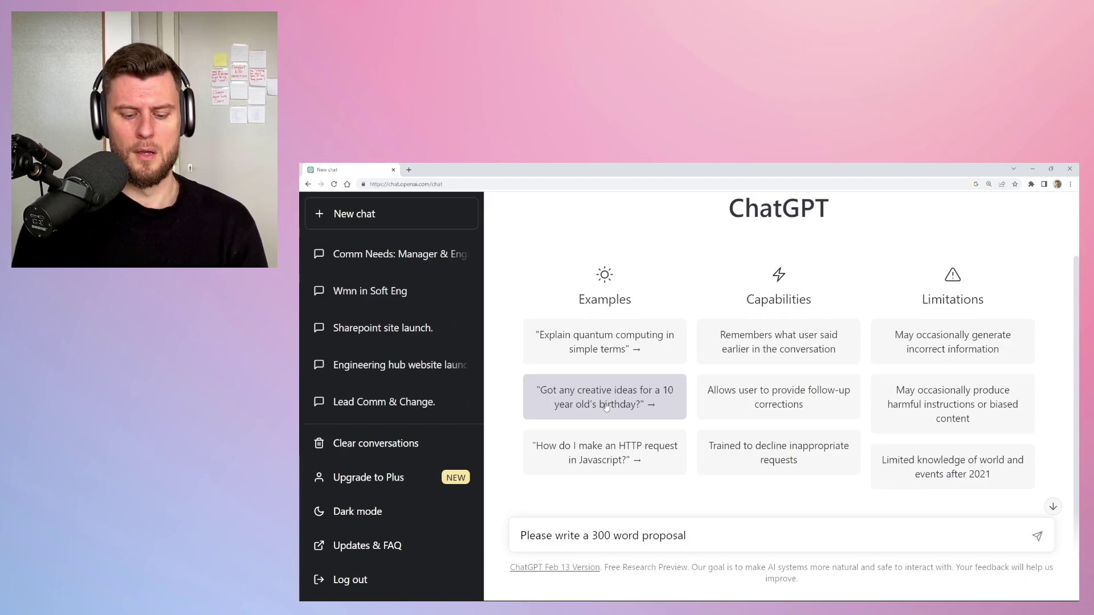
key("ctrl+BackSpace")
type("c")
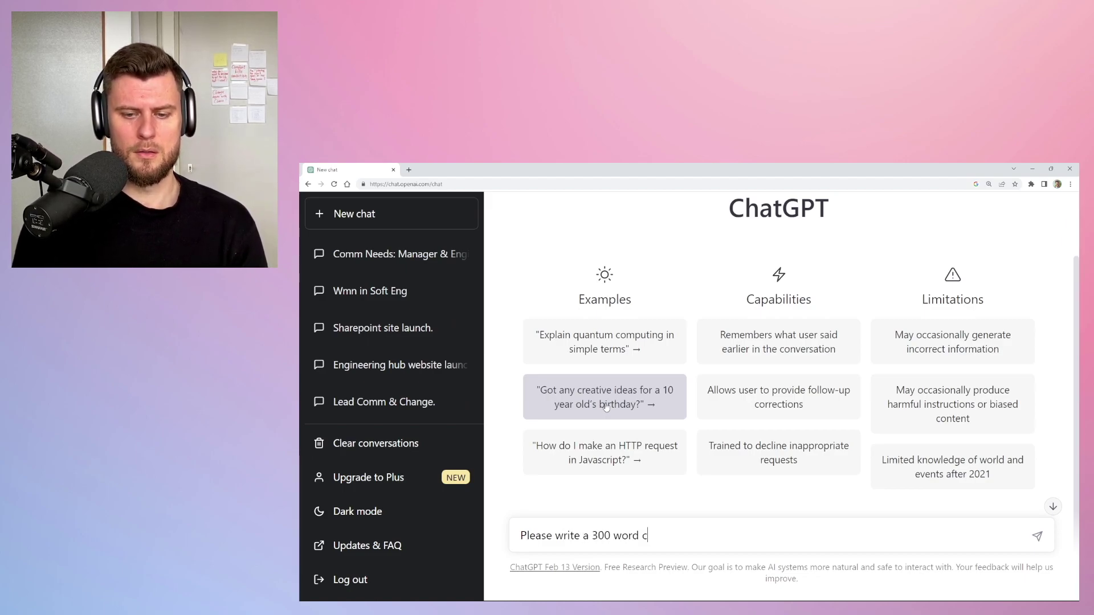
type("hange management propo")
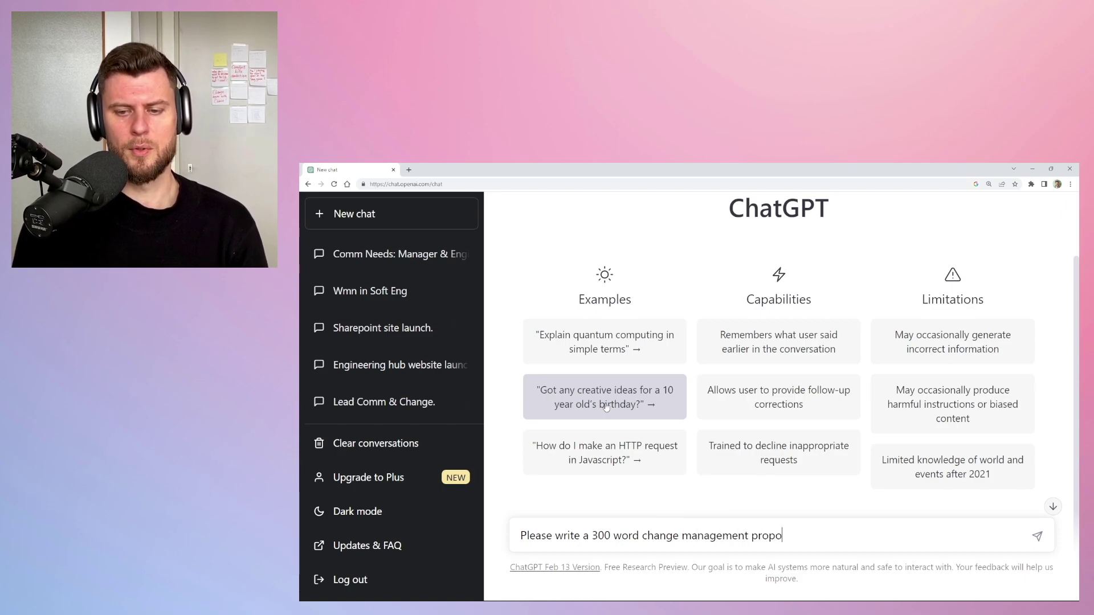
key("BackSpace")
key("BackSpace")
type("so")
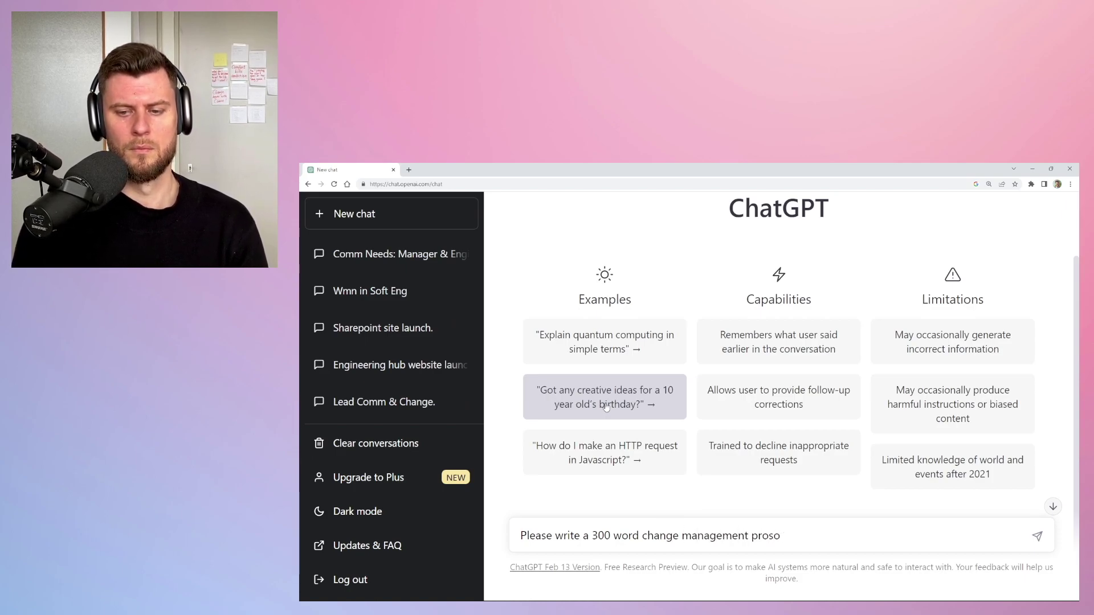
type("iaosal for a")
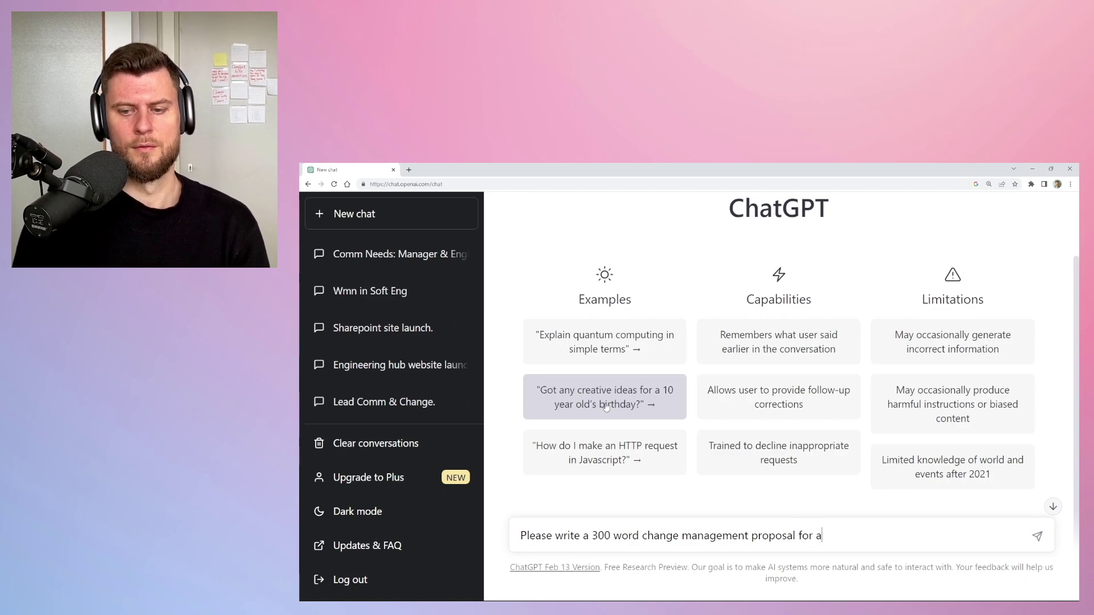
type(" software ")
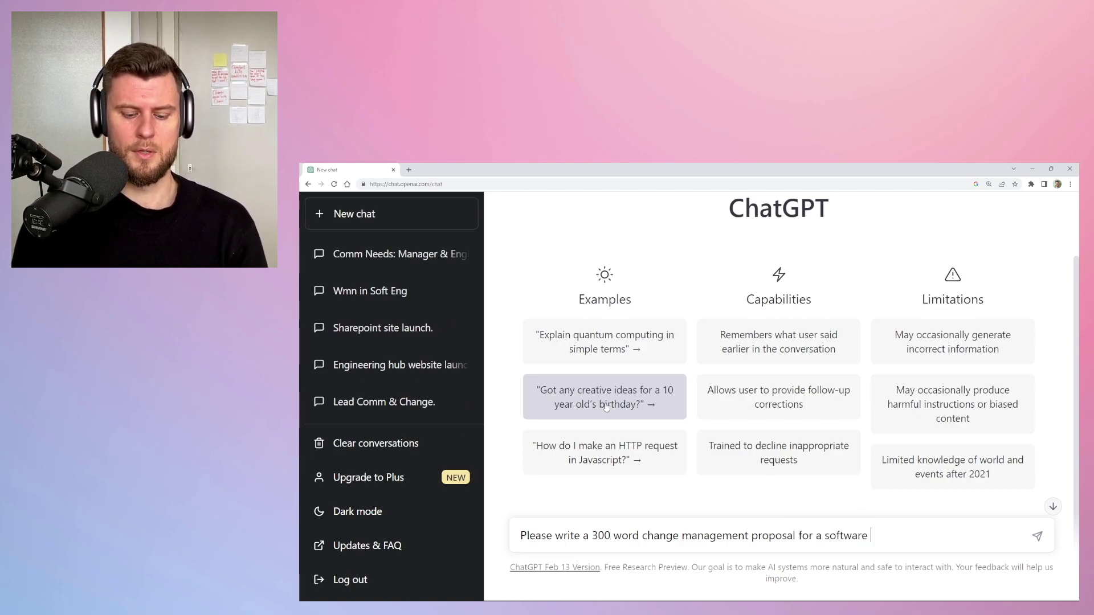
type("engiineering company")
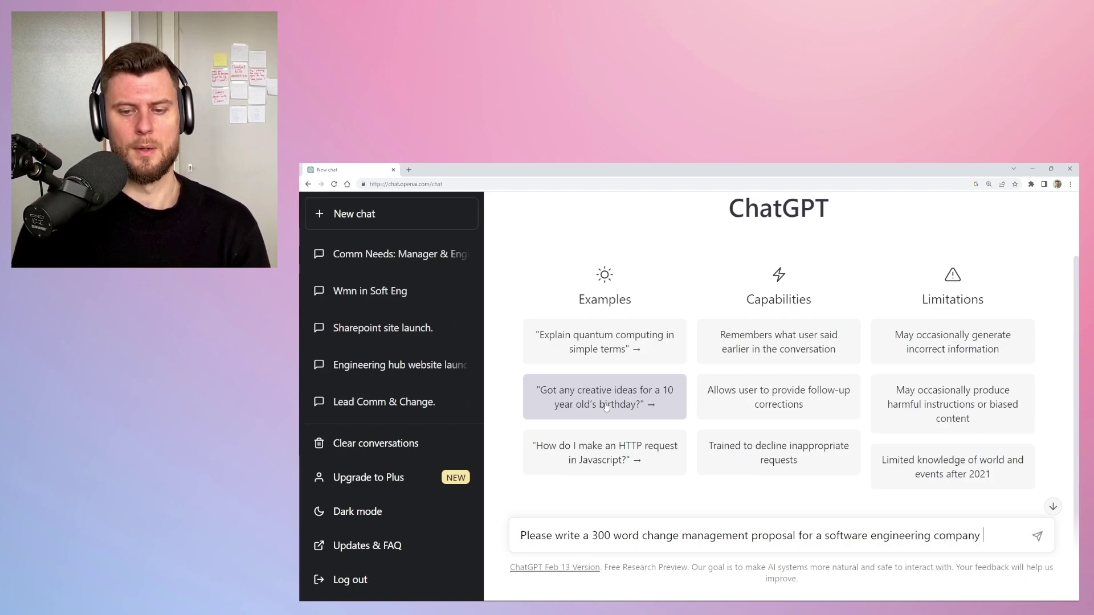
key("Return")
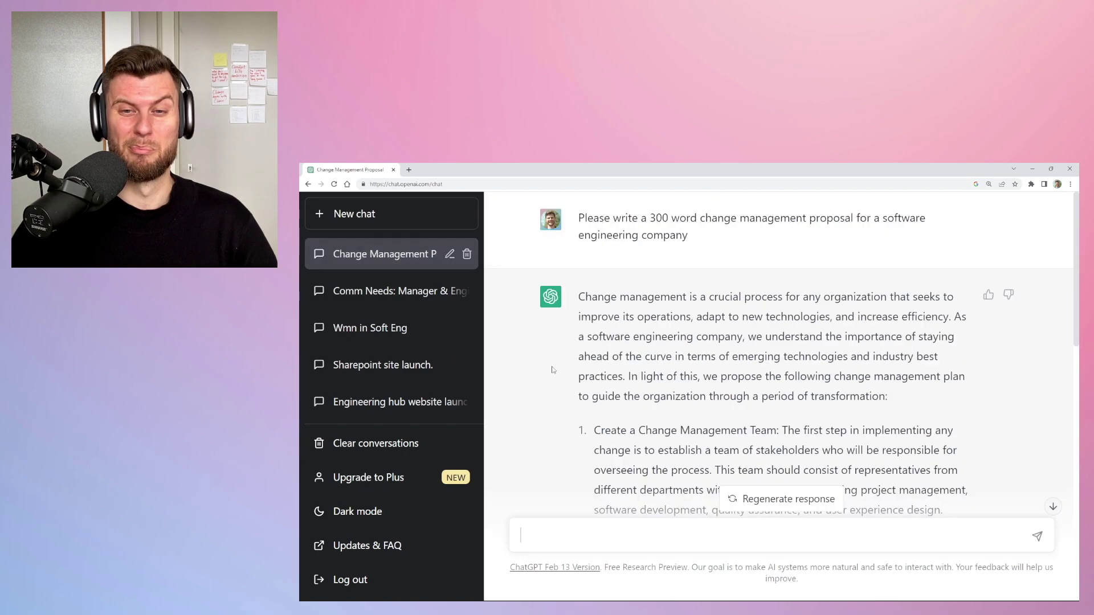
Scroll through the seven-step proposal down to Monitor and Evaluate and its closing paragraph
scroll(555, 365, "down", 10)
scroll(554, 365, "down", 3)
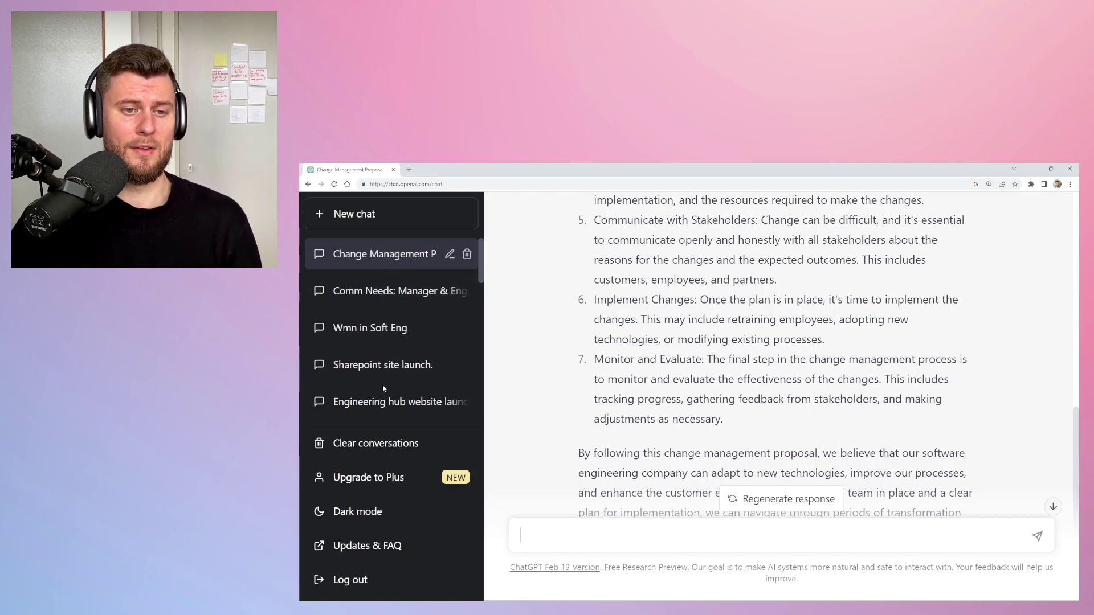
scroll(598, 490, "down", 2)
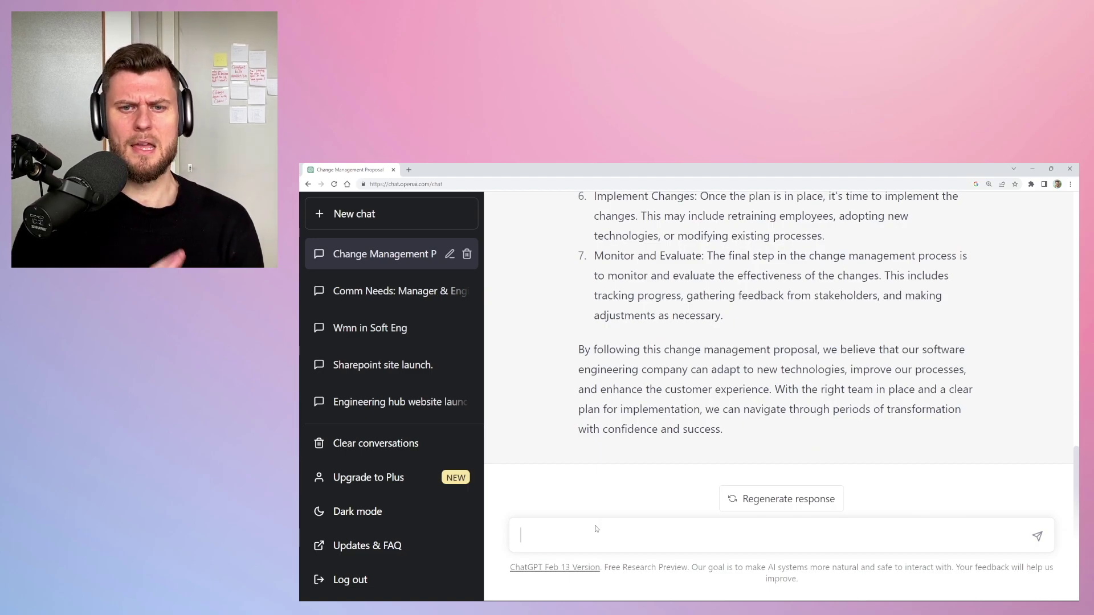
Ask ChatGPT to make the above proposal into bullet points for a PowerPoint slide
type("Please ")
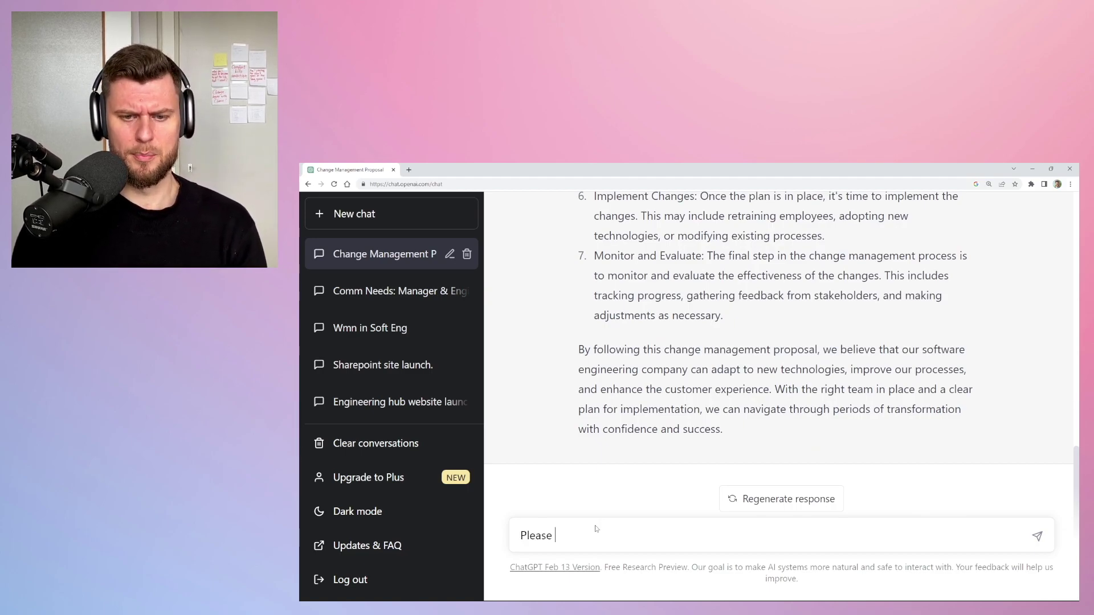
type("make the a")
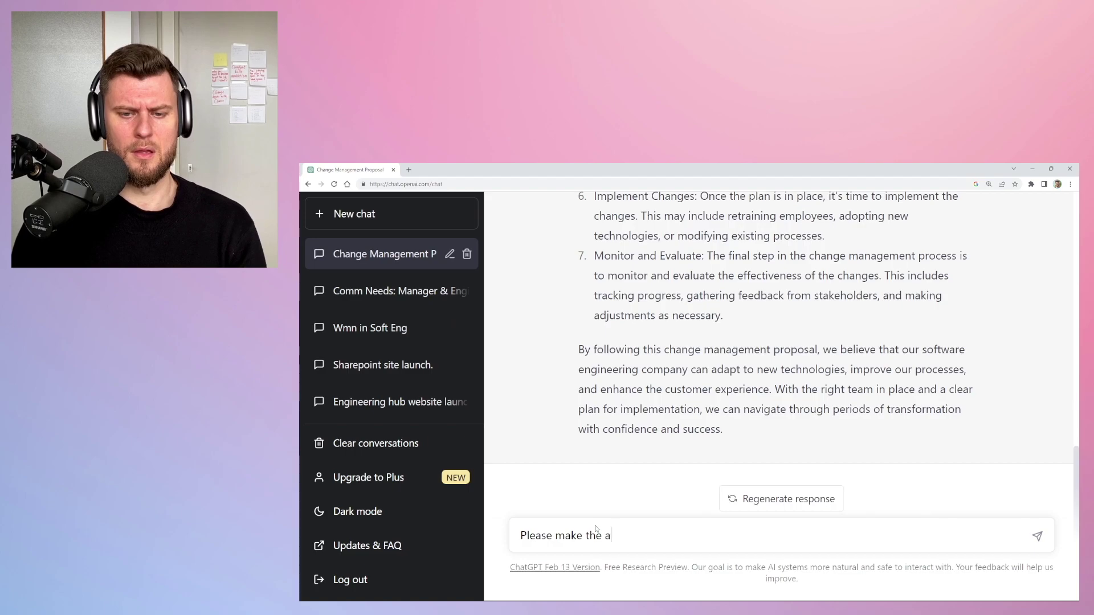
type("bove into bullet po")
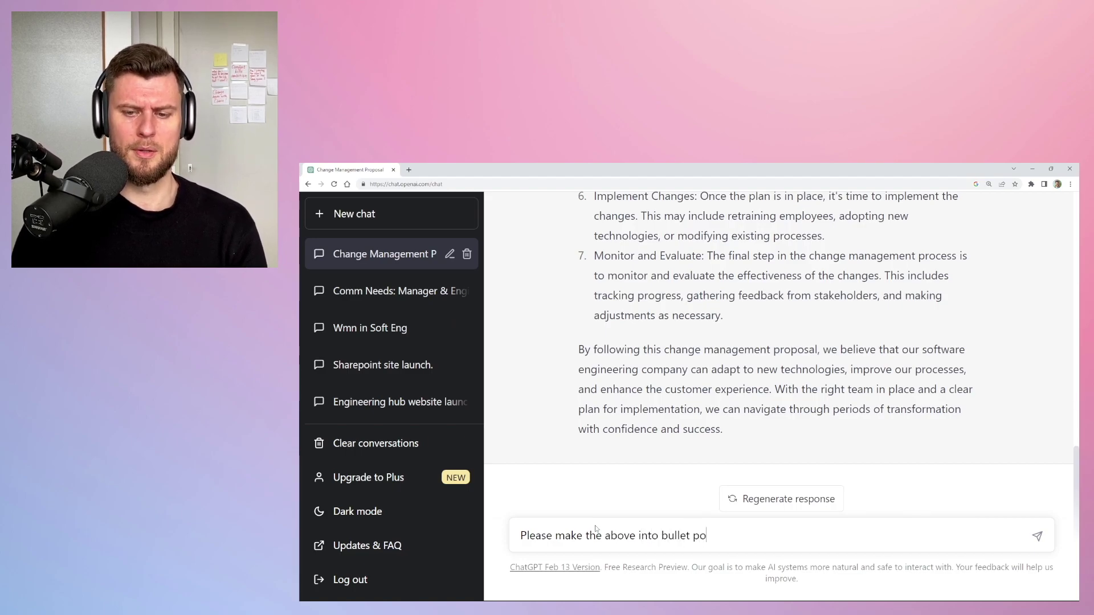
type("ints for a powerpoint slide")
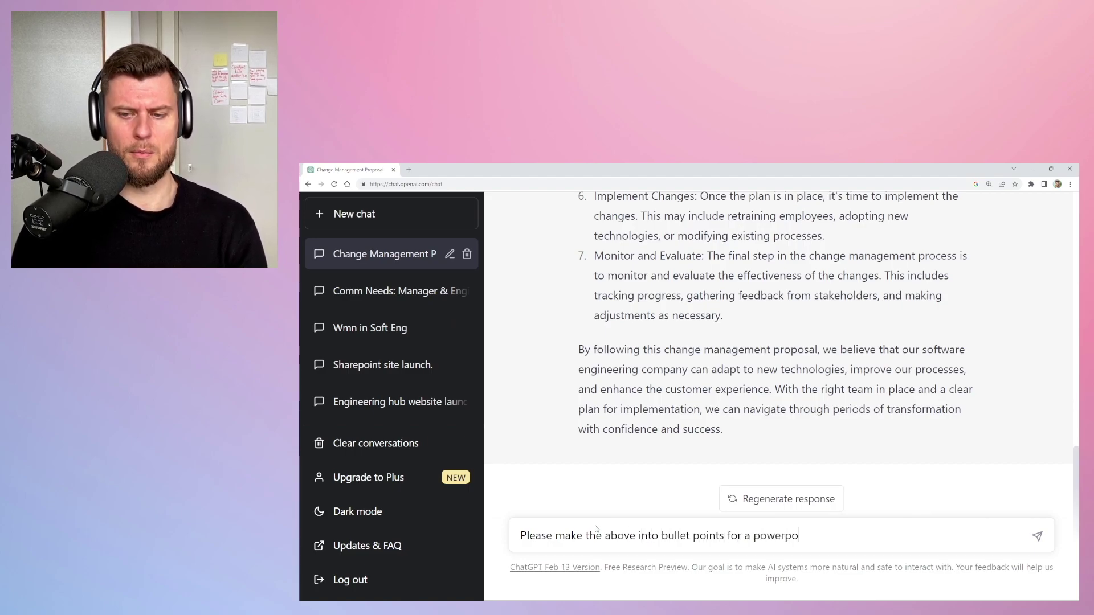
key("Return")
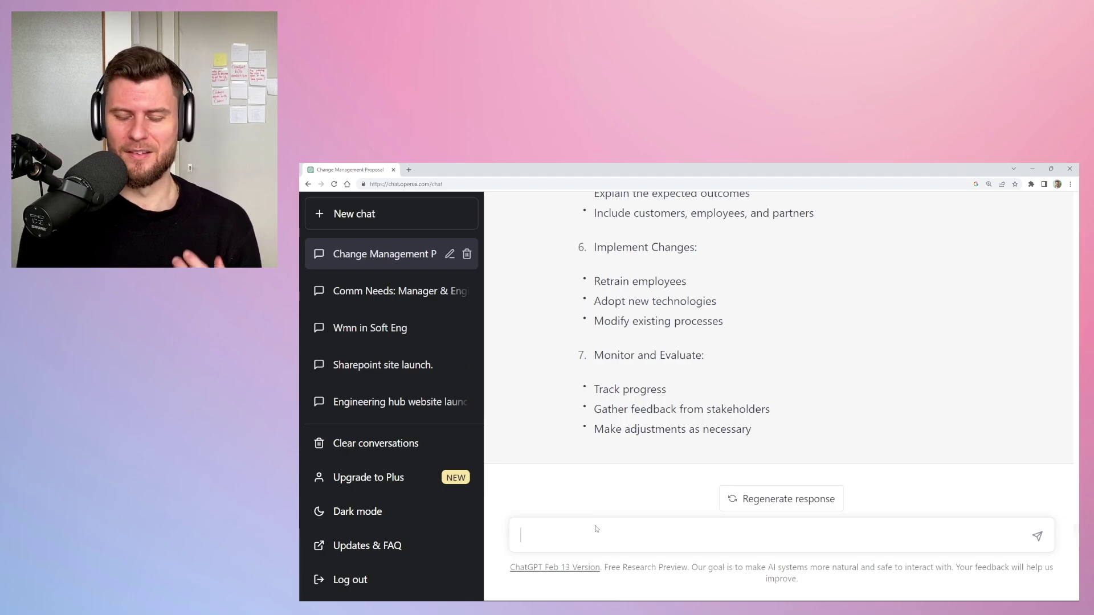
In a new chat, request a Yammer post announcing the launch of a new SharePoint website
left_click(399, 214)
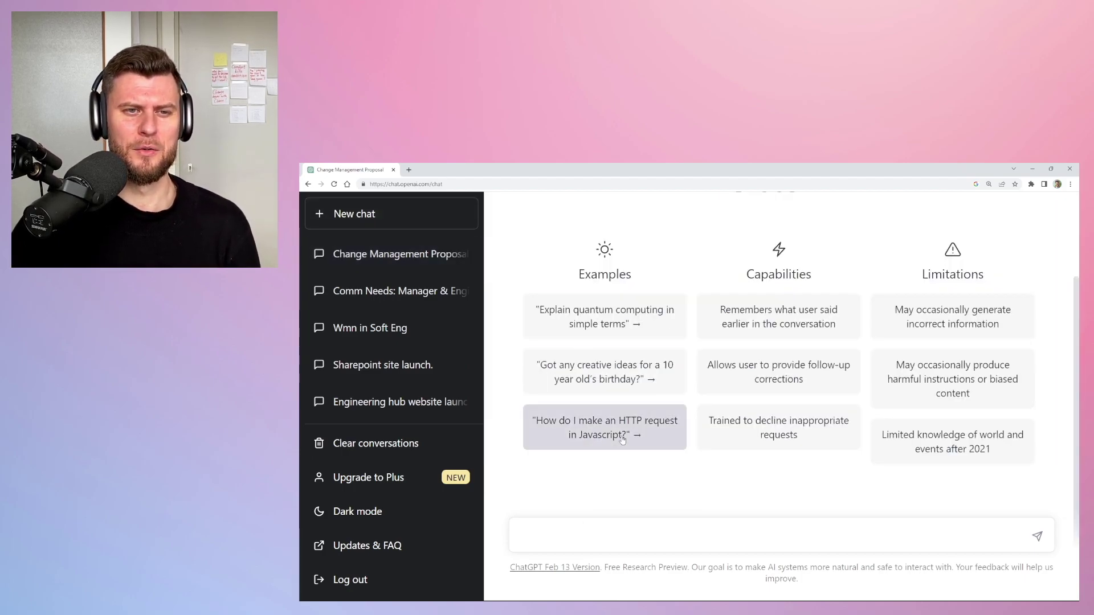
type("Please")
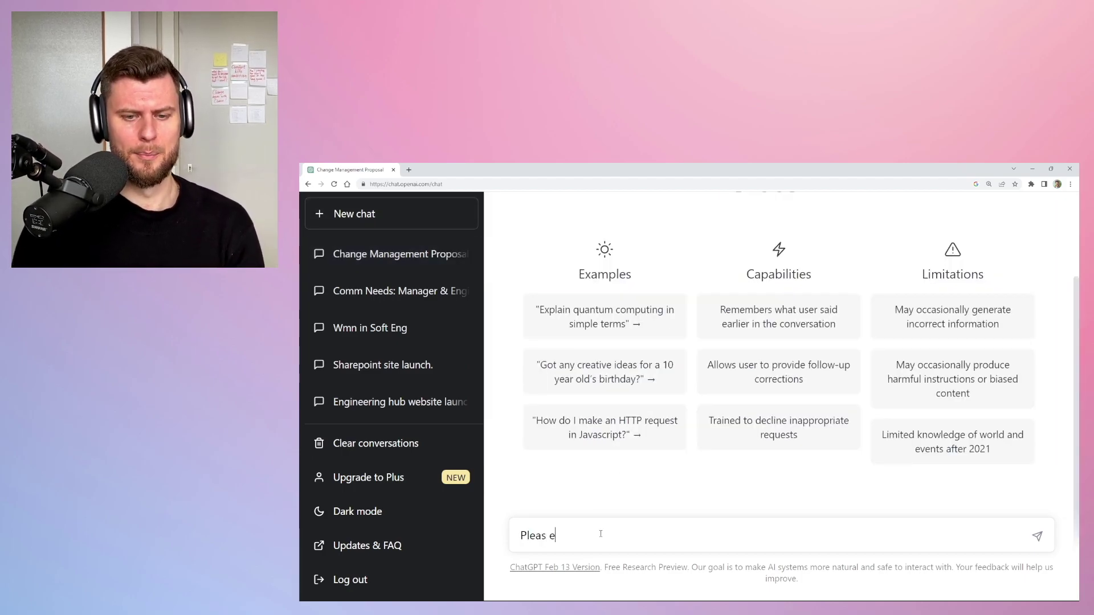
key("BackSpace")
type("e create a p[ost")
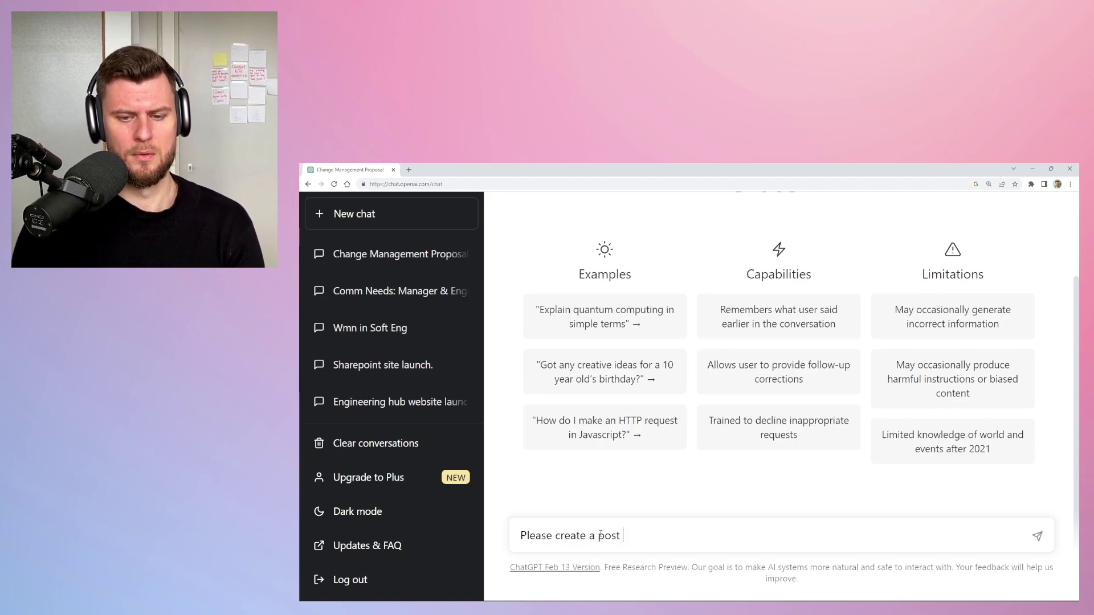
type(" for Yammer that annou")
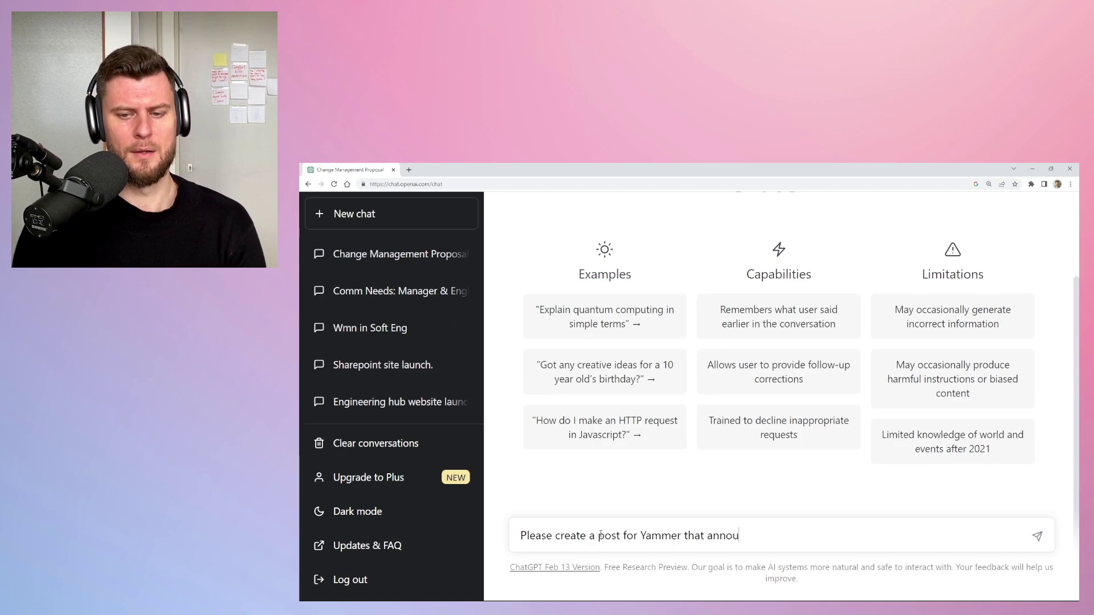
type("nces the launch of a ")
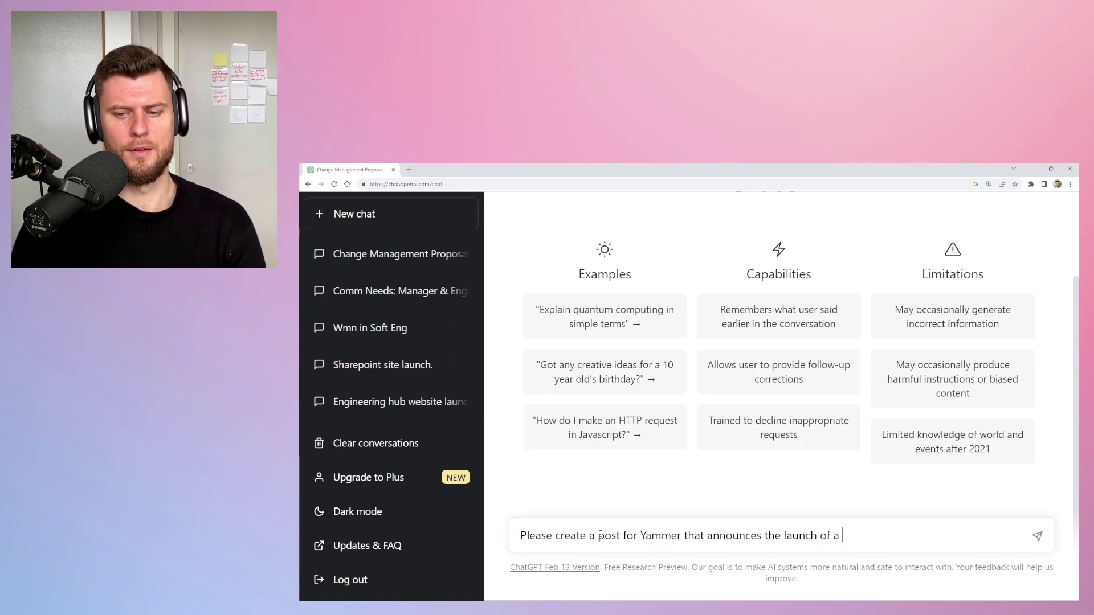
type("new Share")
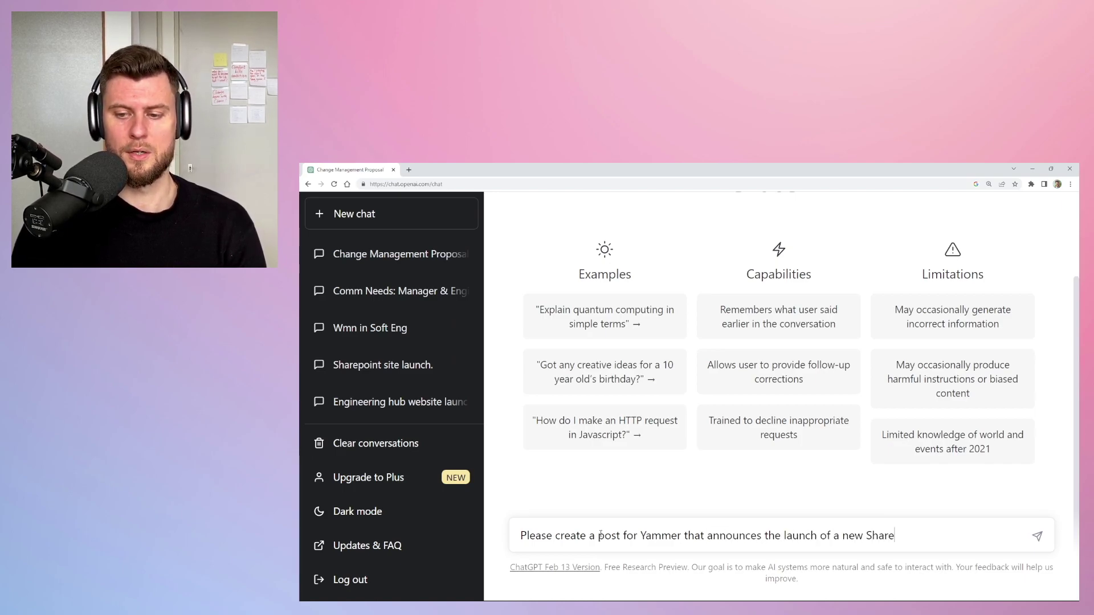
type("Point website")
key("Return")
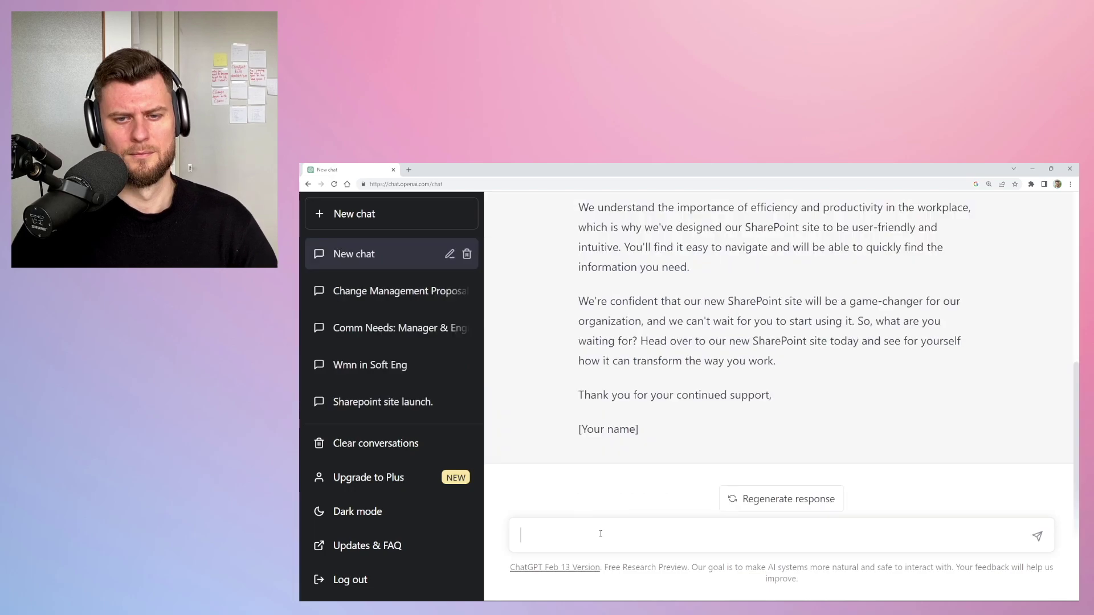
Copy the original Yammer prompt from the chat and paste it into the message box
scroll(641, 437, "up", 3)
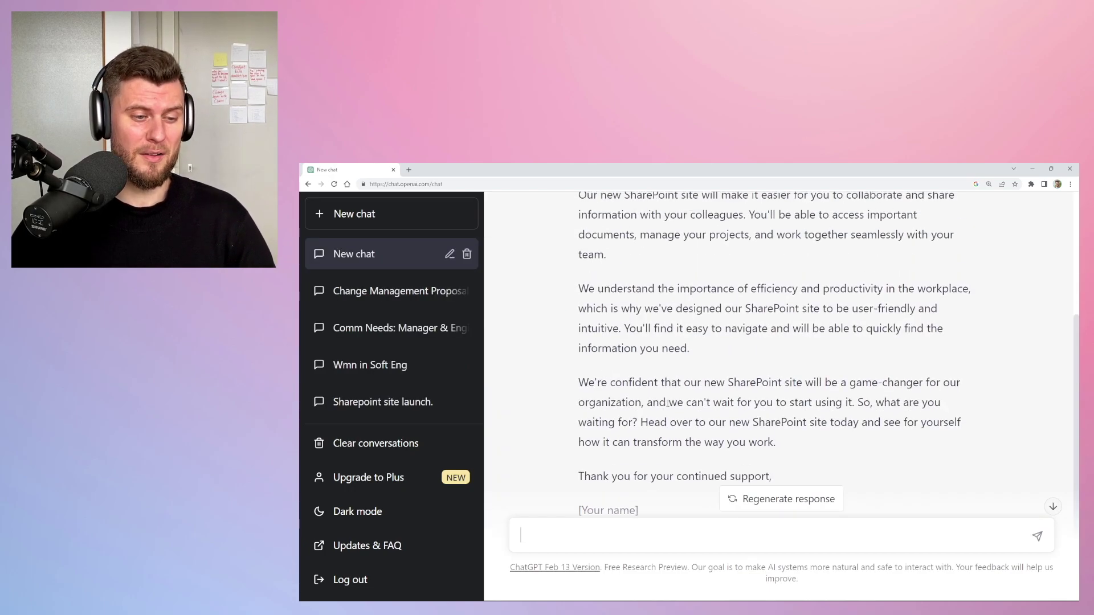
scroll(668, 403, "up", 1)
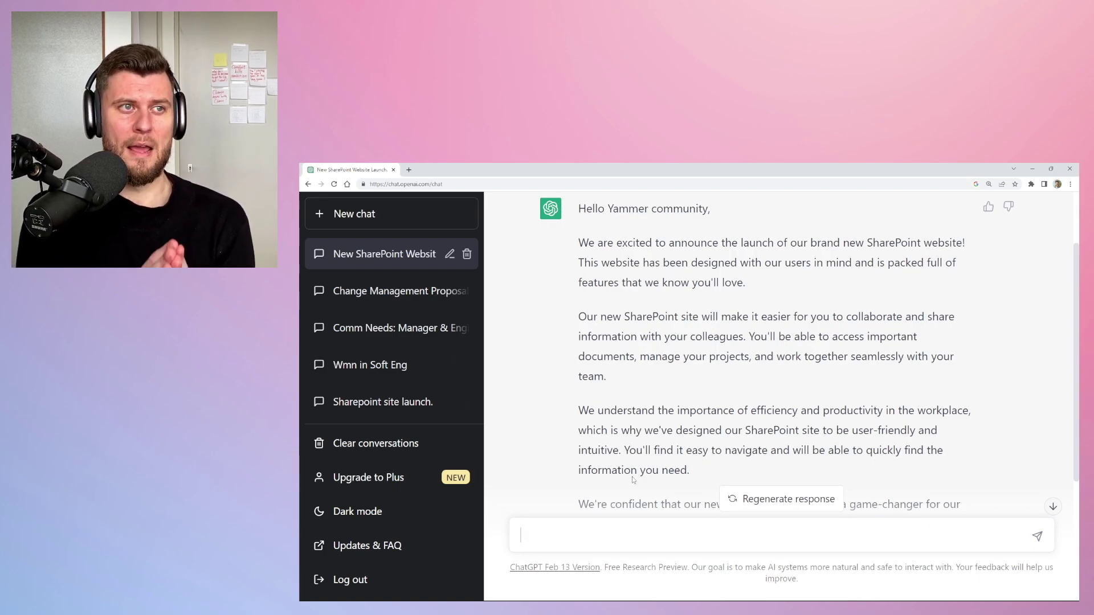
scroll(633, 480, "up", 3)
left_click_drag(674, 235, 576, 220)
key("ctrl+c")
left_click(582, 536)
key("ctrl+v")
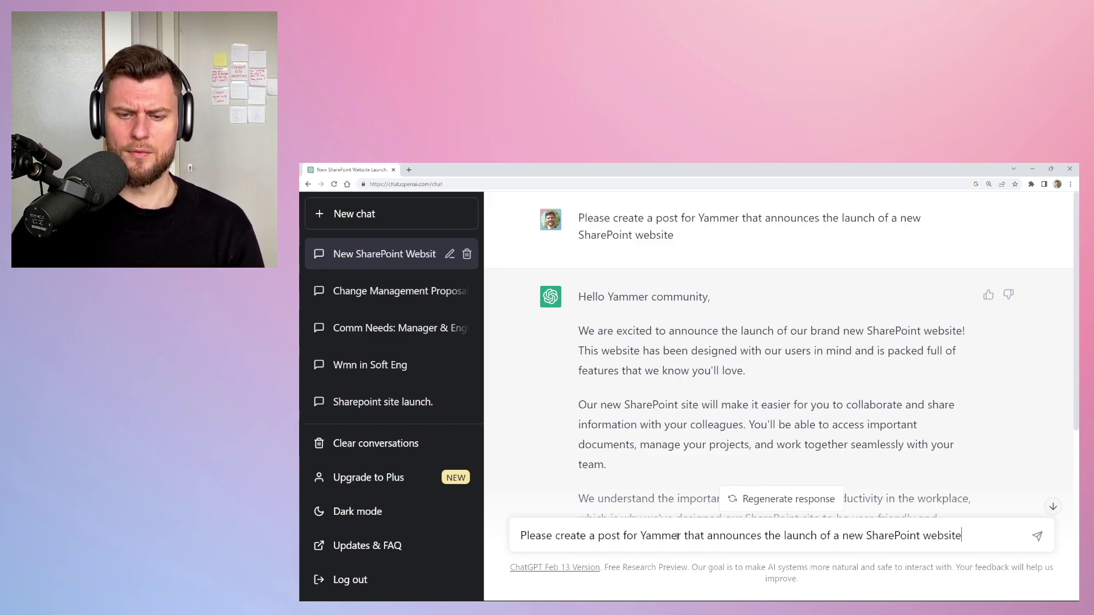
Resend the prompt targeting a banking organization's marketing community, co-creating marketing content on SharePoint
type("for a market")
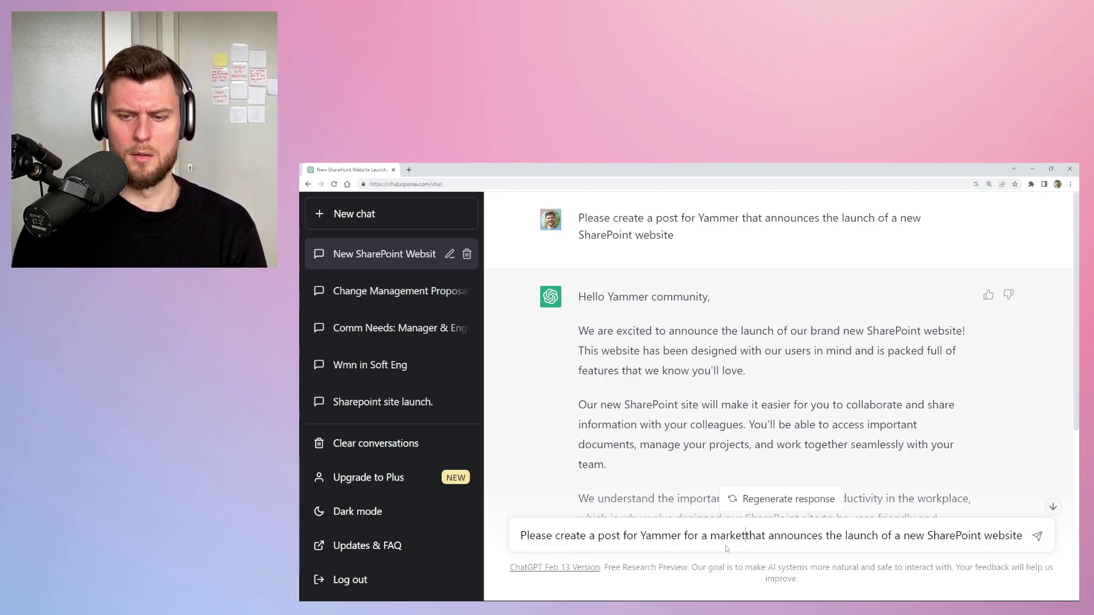
type("ing community within a ")
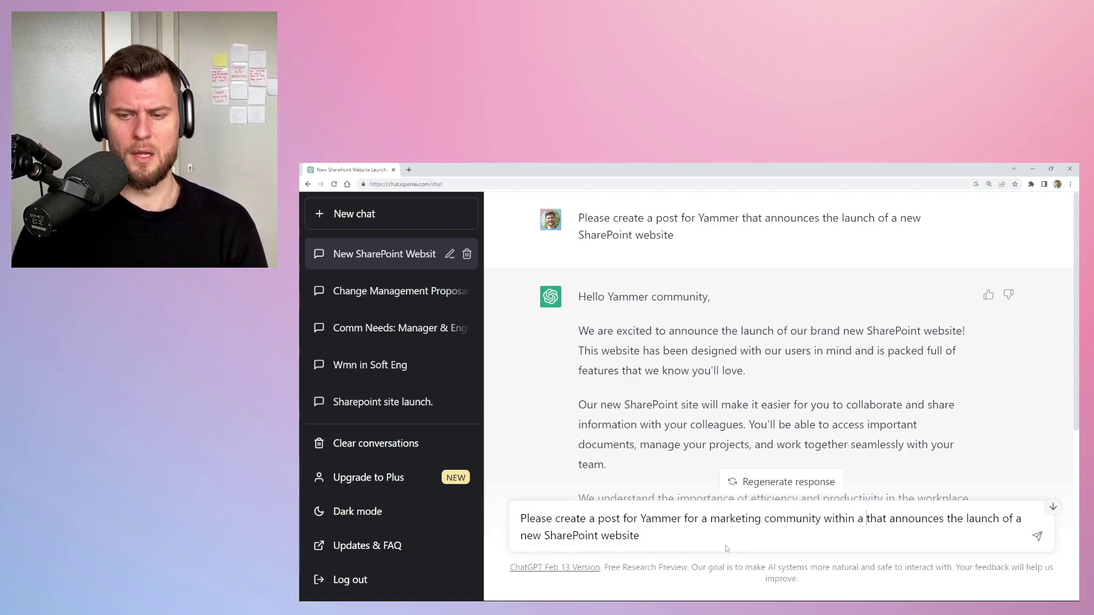
type("banking orga")
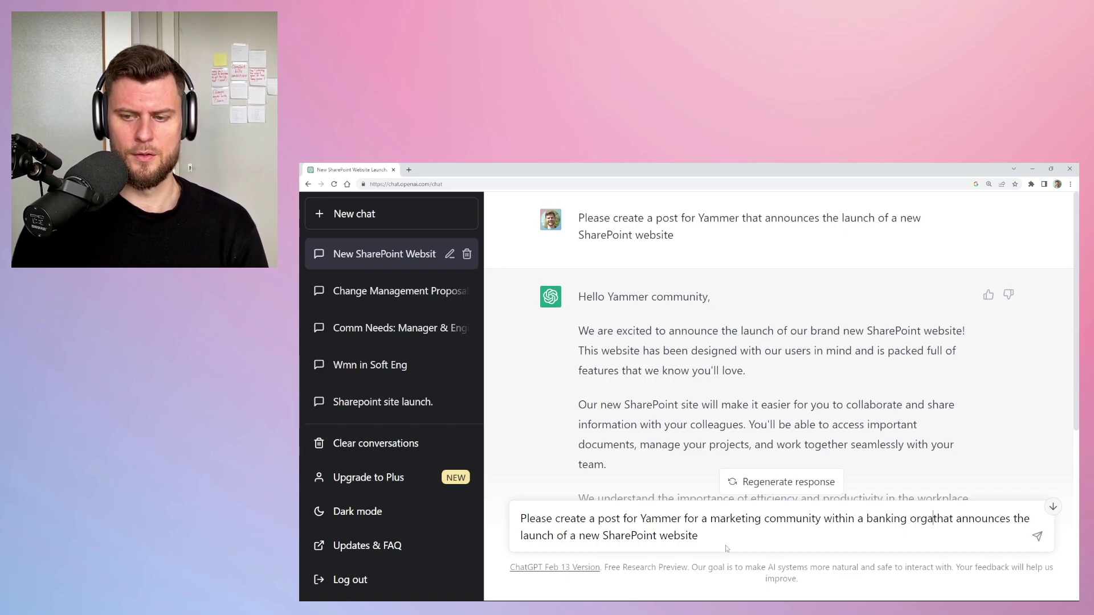
type("nization ")
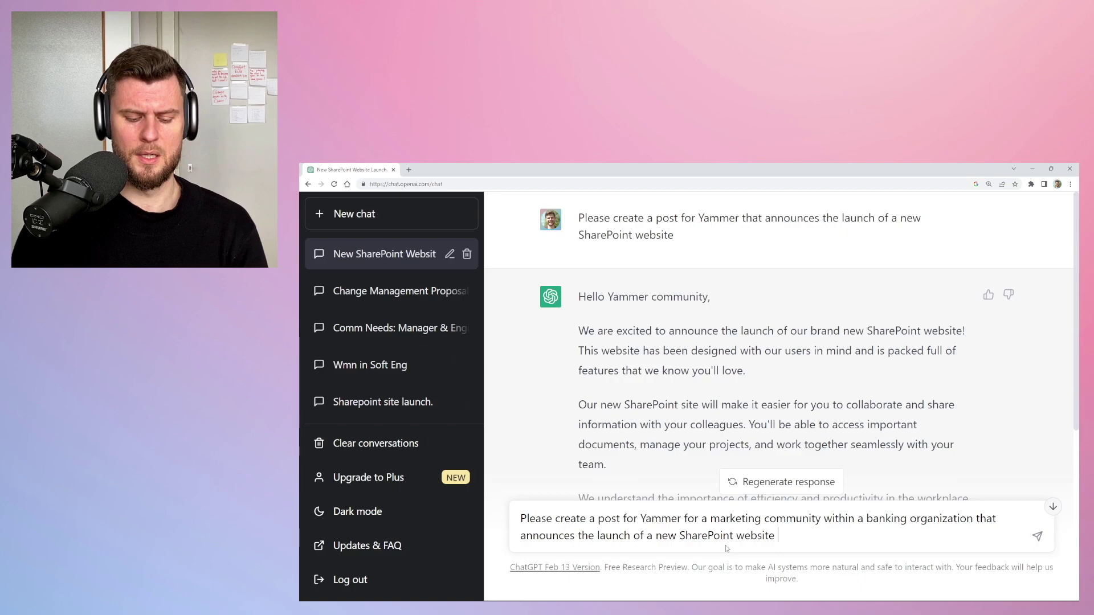
type(" that enables co-creation o")
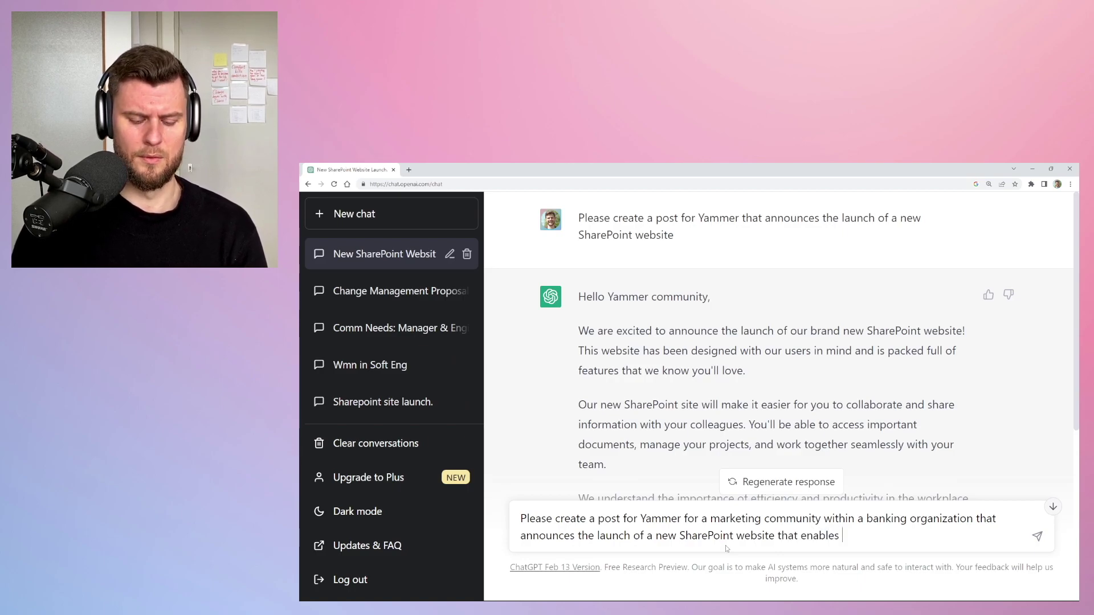
type("f ma")
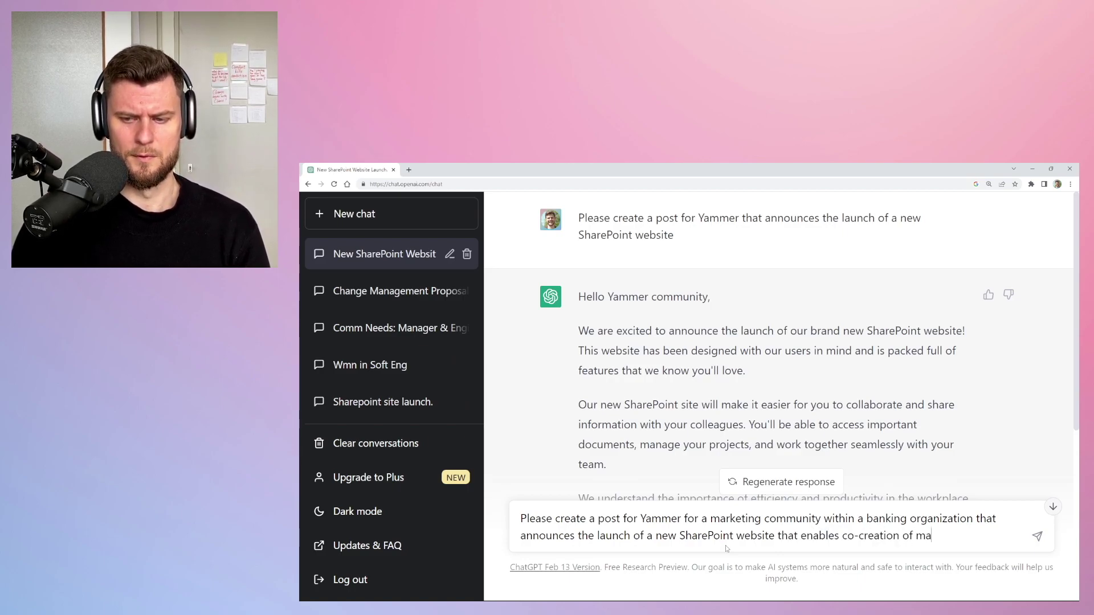
type("rketing content")
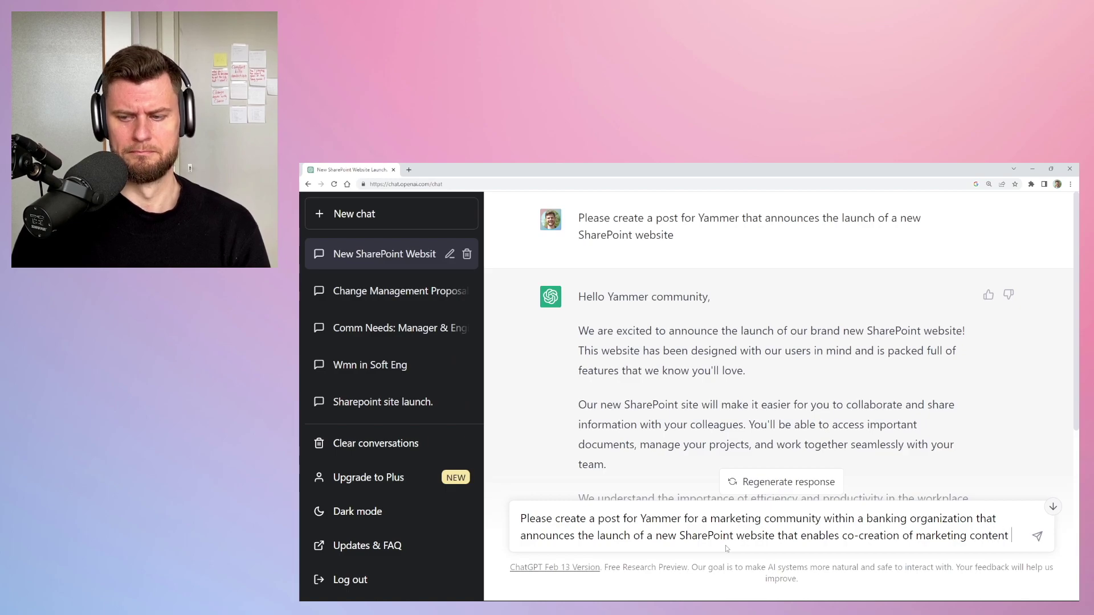
key("Return")
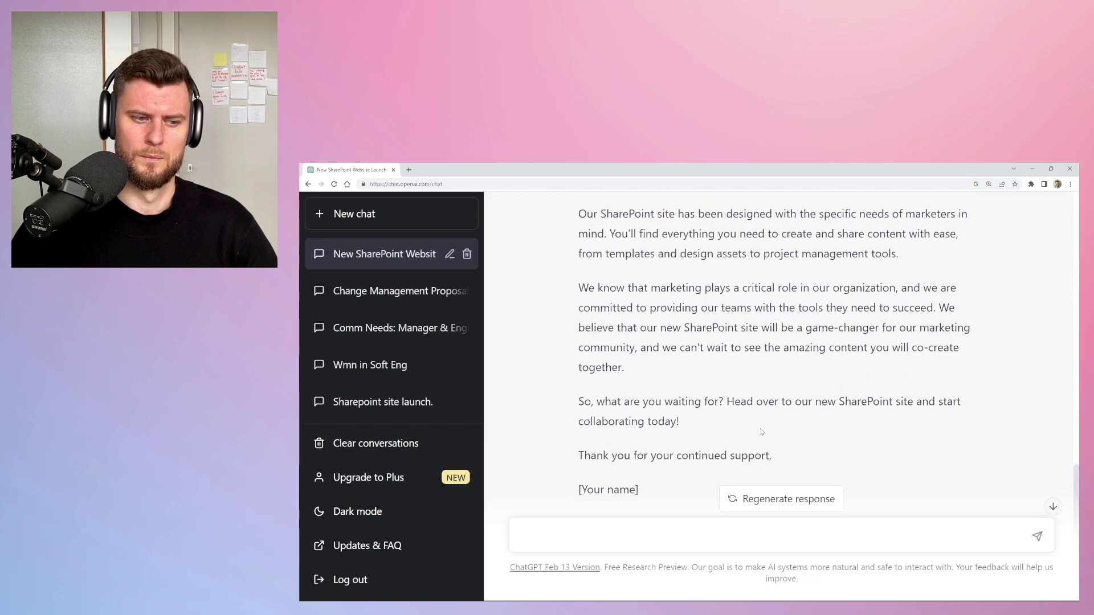
scroll(761, 431, "up", 6)
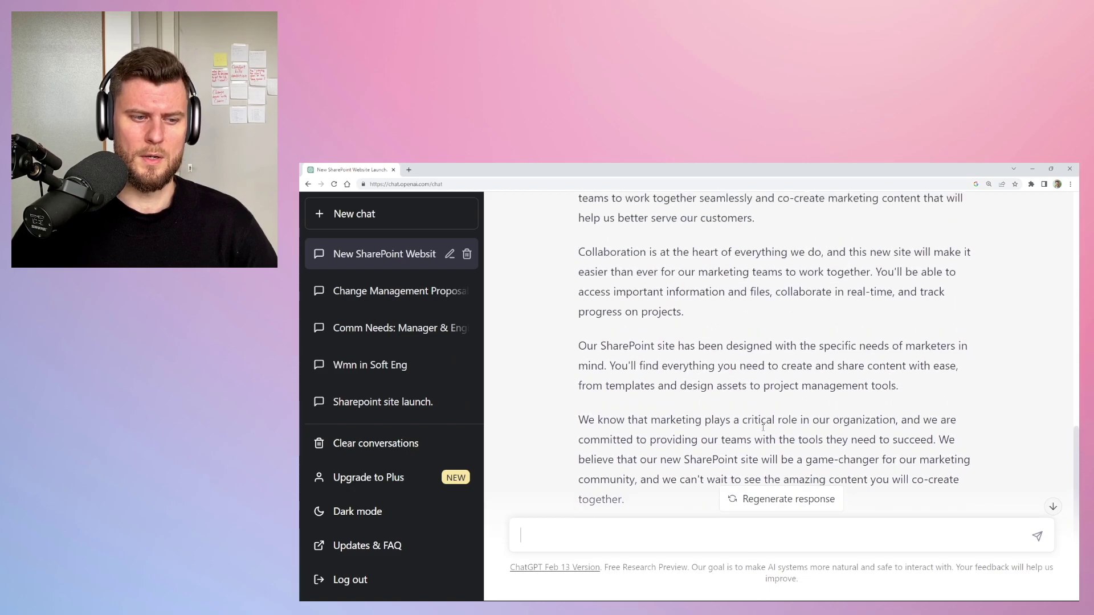
scroll(672, 357, "up", 1)
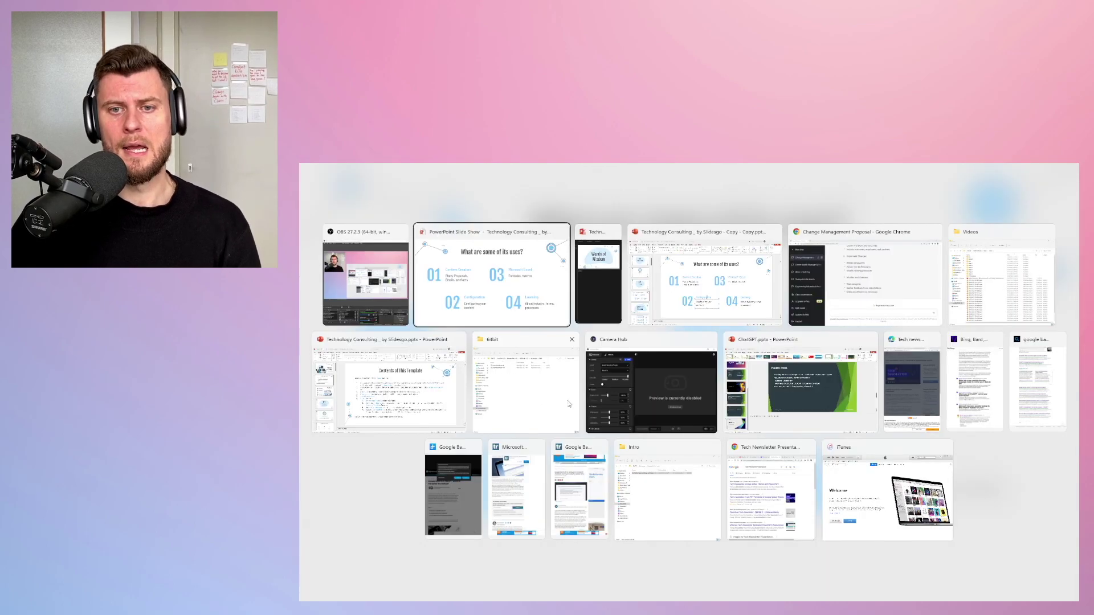
key("alt+Tab")
key("alt+Tab")
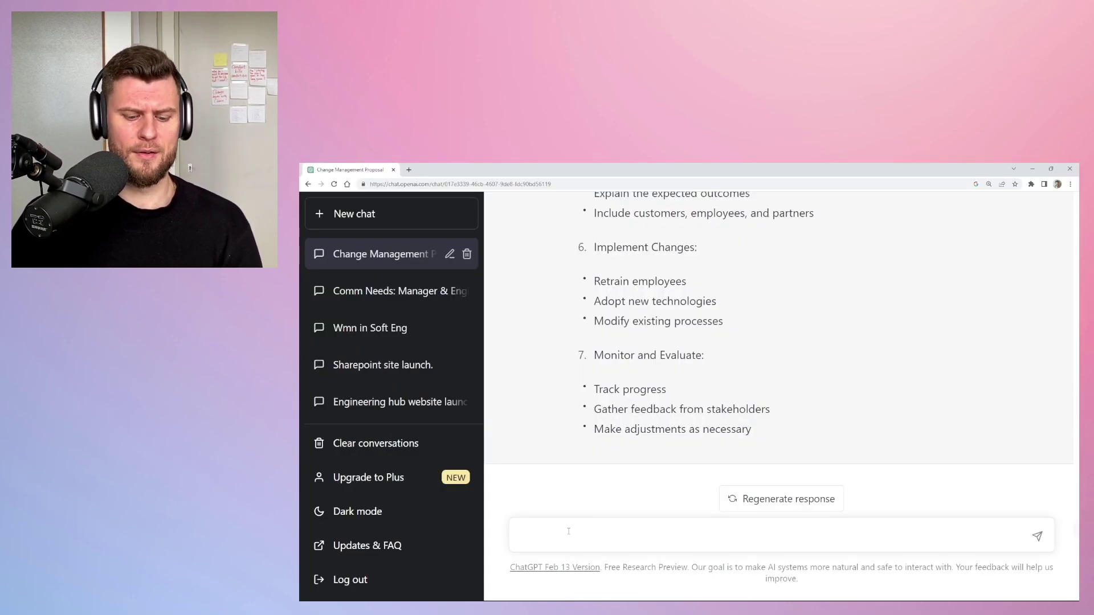
Back in the Change Management Proposal chat, ask for a table of the content above
type("Please make ")
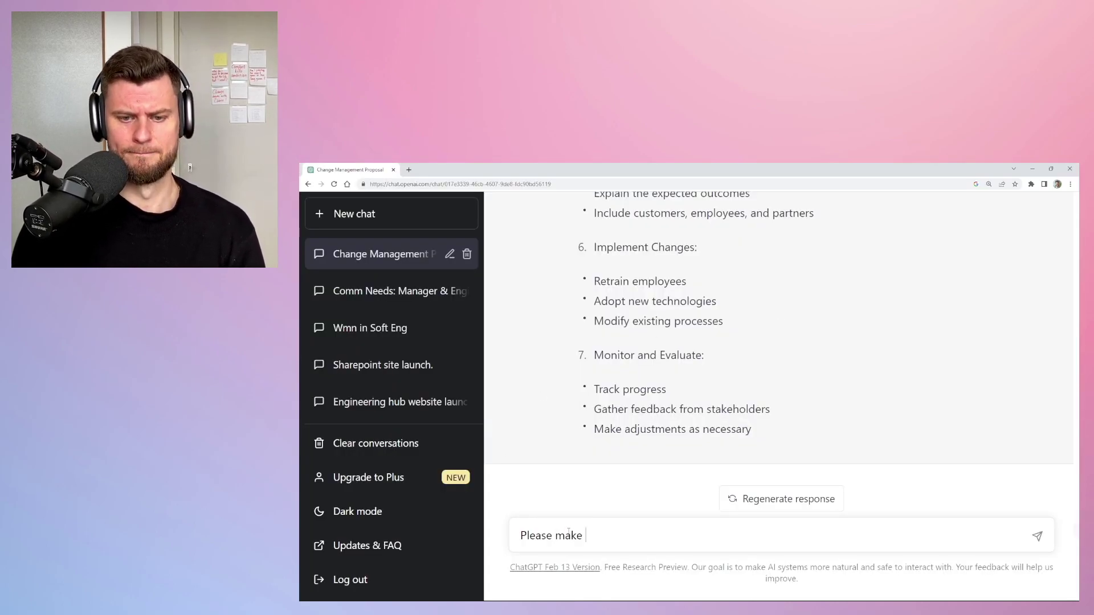
type("a table regarding the content ")
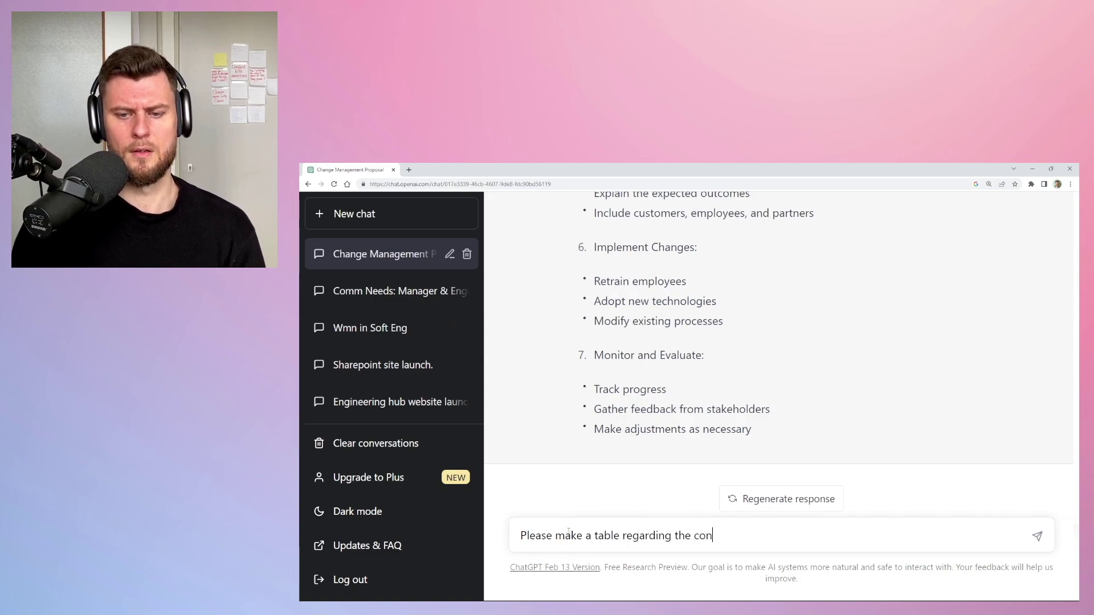
type("above")
key("Return")
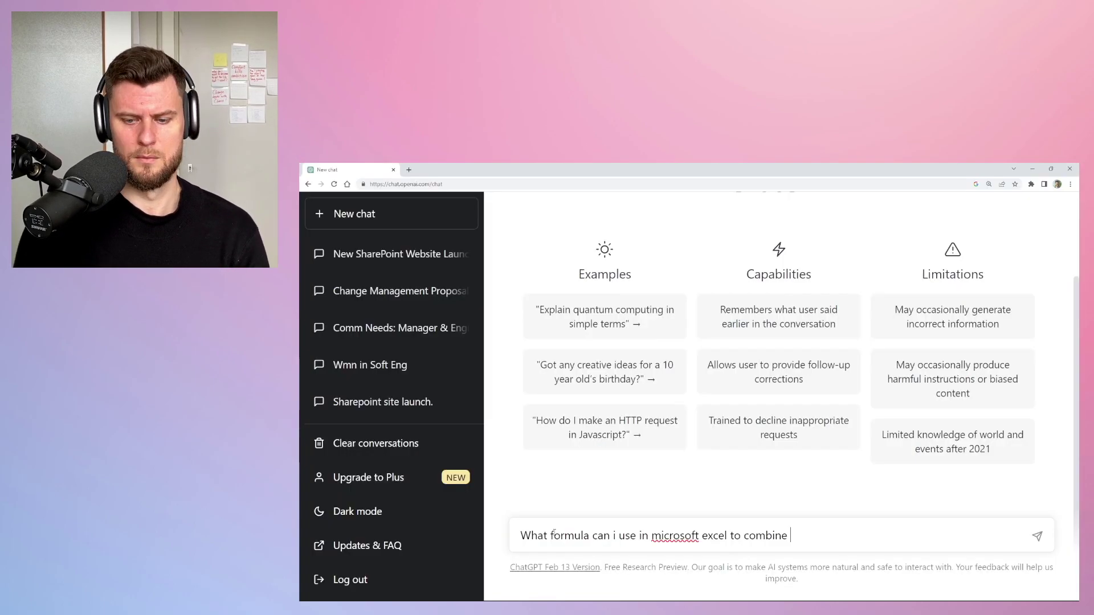
Ask which Excel formula combines information in two cells, and review the & and CONCATENATE answer
type("two")
key("BackSpace")
key("BackSpace")
type("infomrati")
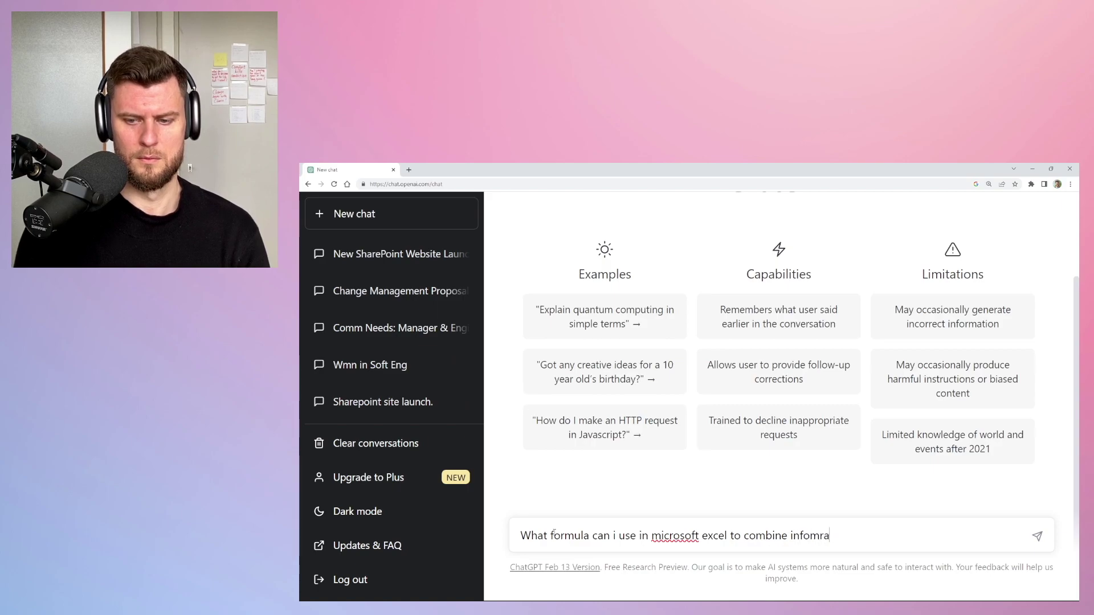
key("BackSpace")
key("BackSpace")
type("rmation i")
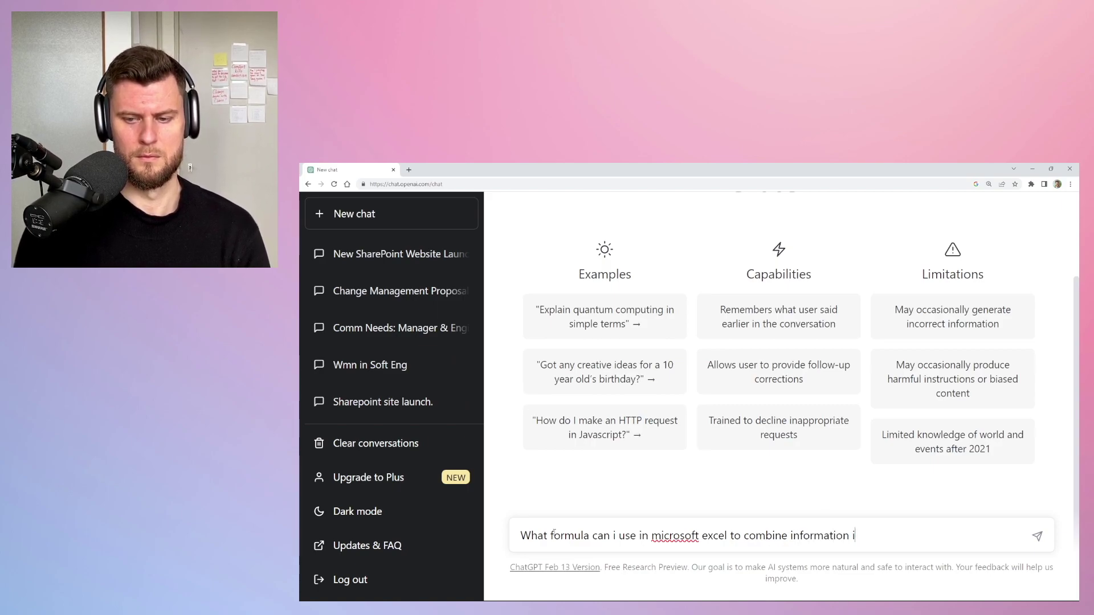
type("n two cells?")
key("Return")
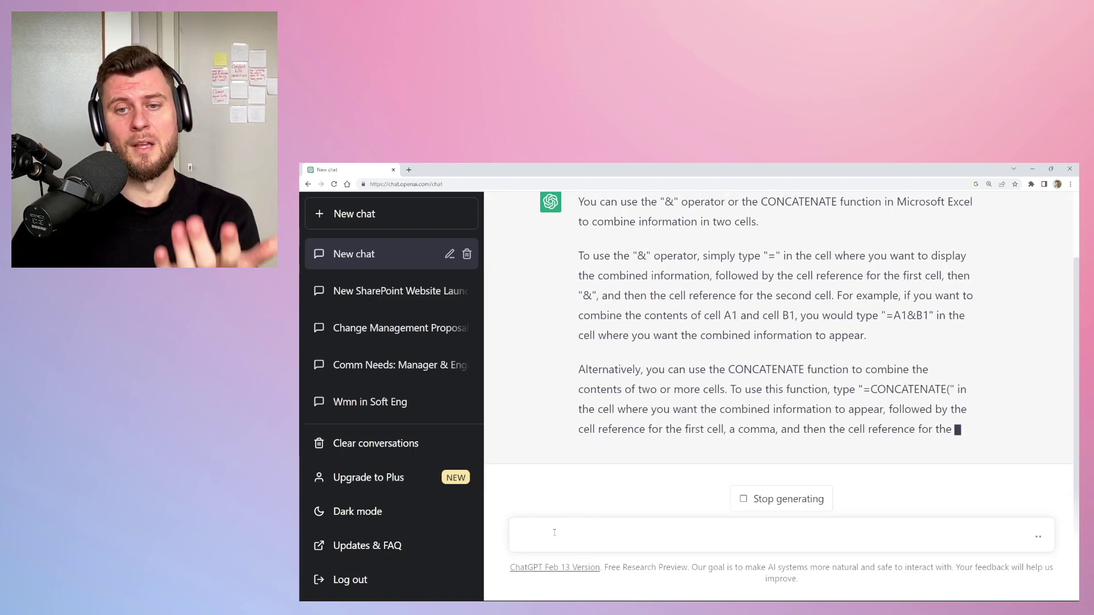
scroll(764, 203, "up", 3)
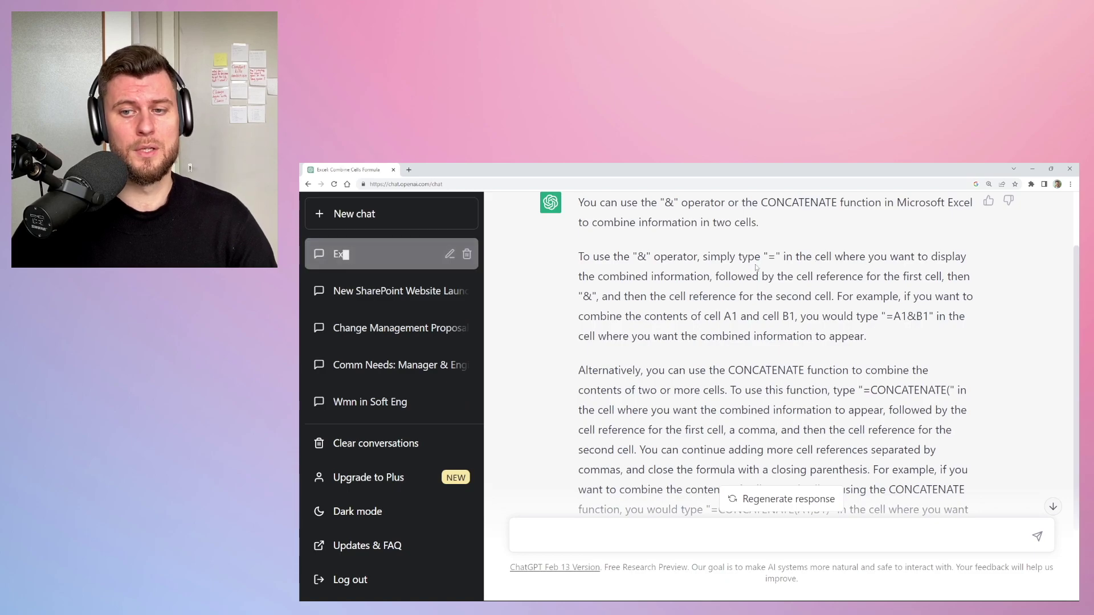
scroll(644, 535, "down", 2)
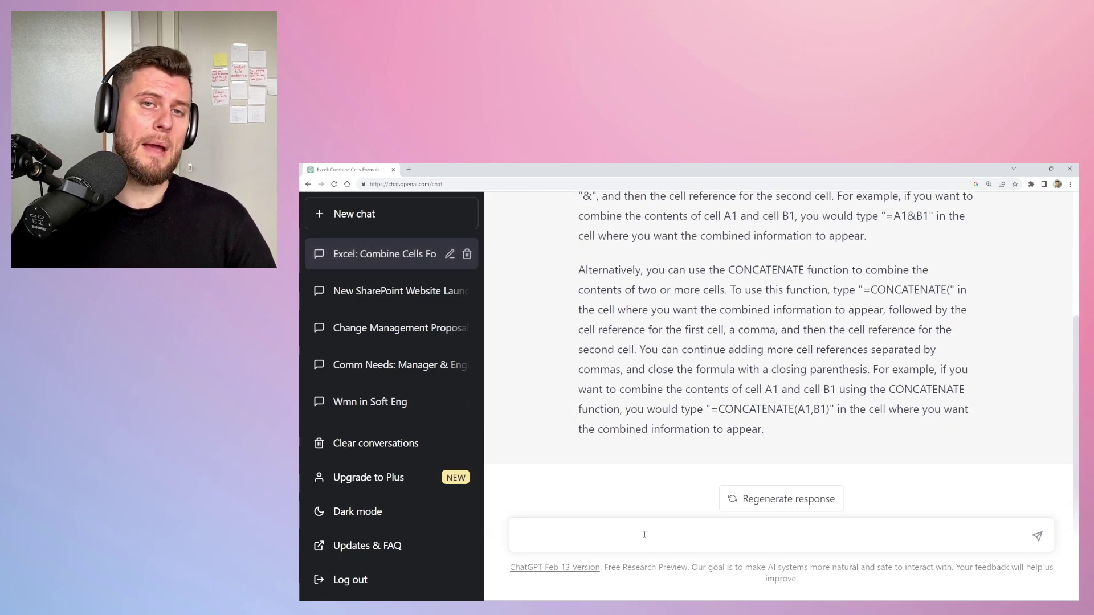
Request a VBA macro that pulls local address book information and verifies it against email addresses
type("Wriet a")
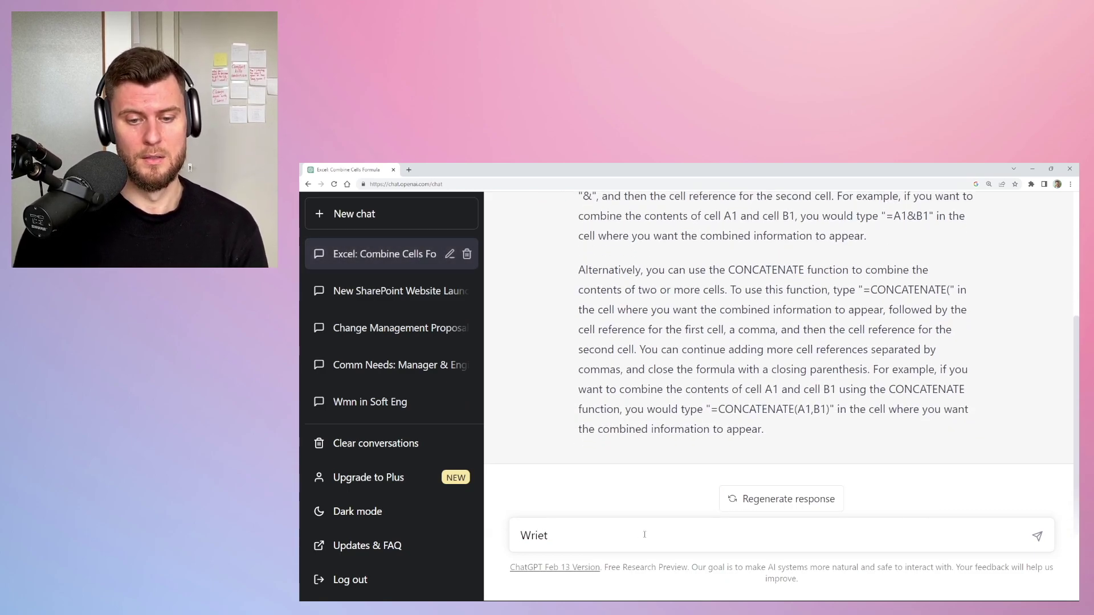
key("BackSpace")
key("BackSpace")
type("te VBA macro to")
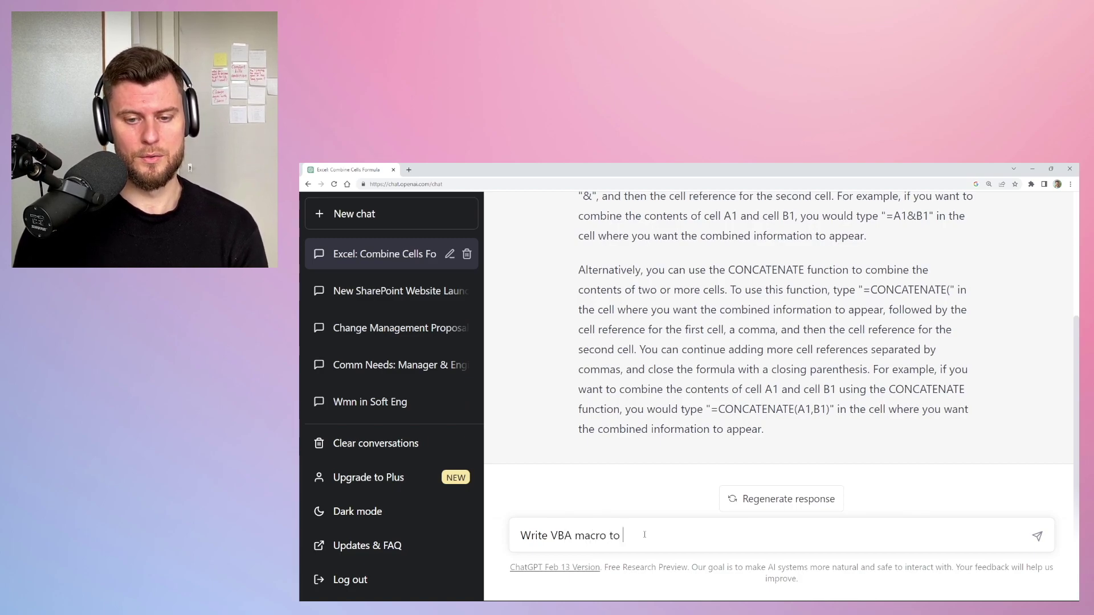
type(" pull information from a l")
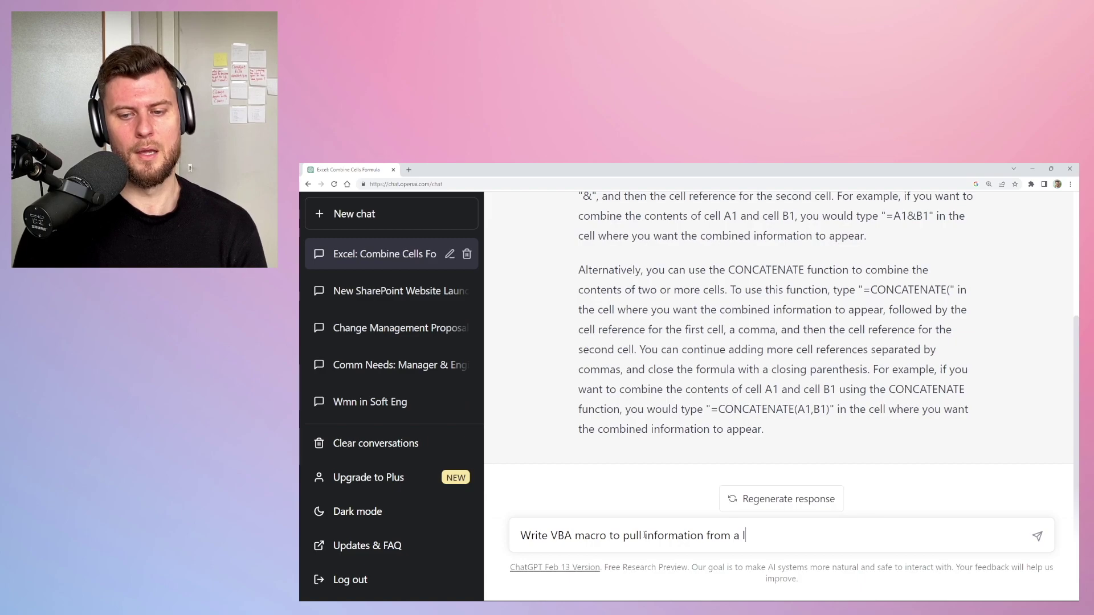
type("coal ocal ad")
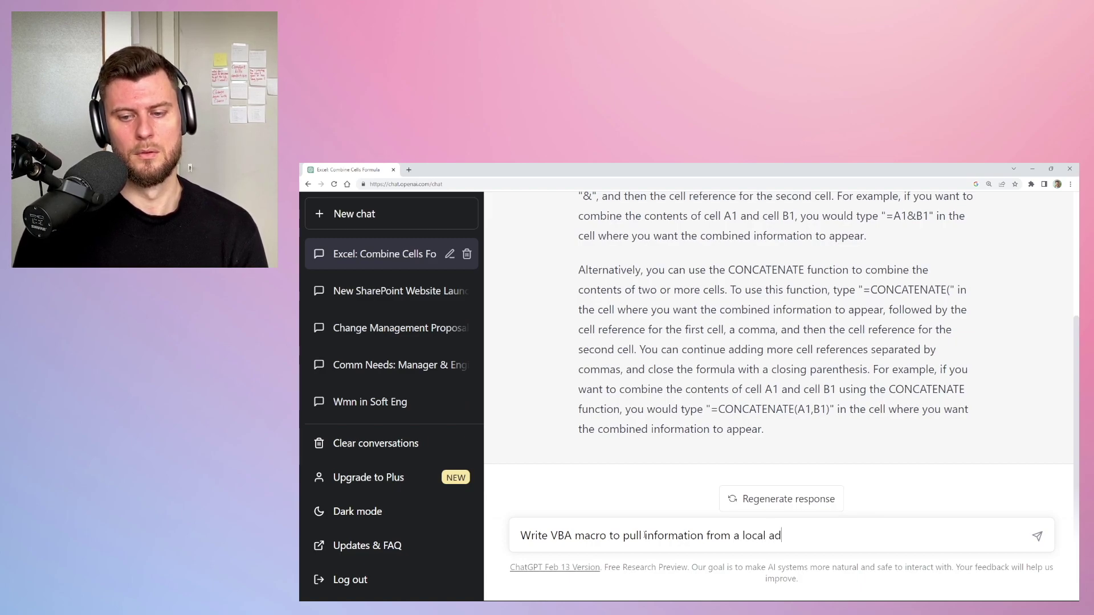
type("dress book and ver")
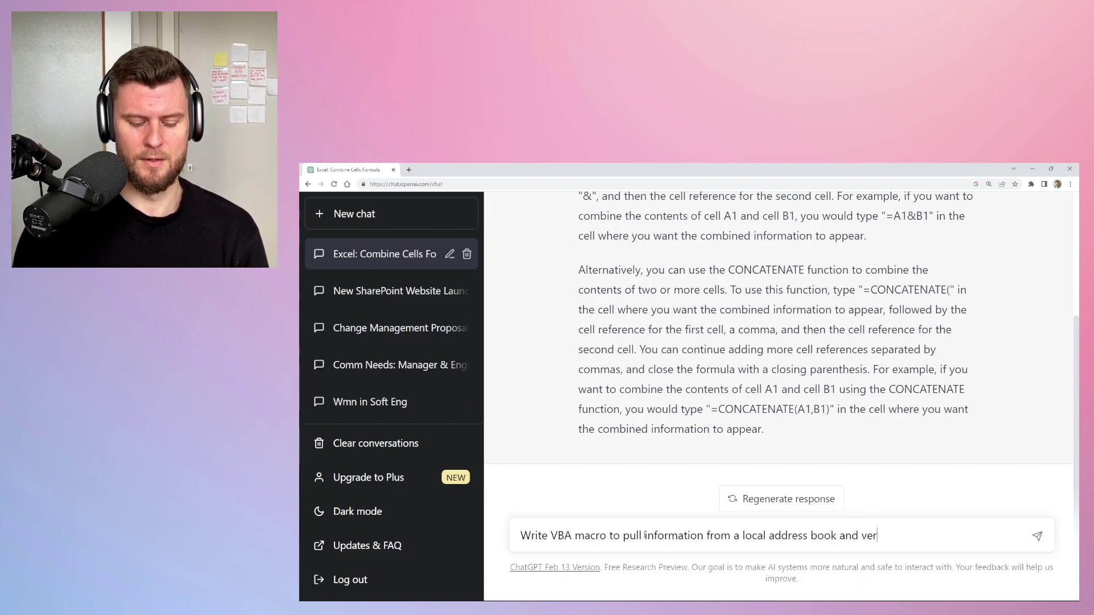
type("ify with an email")
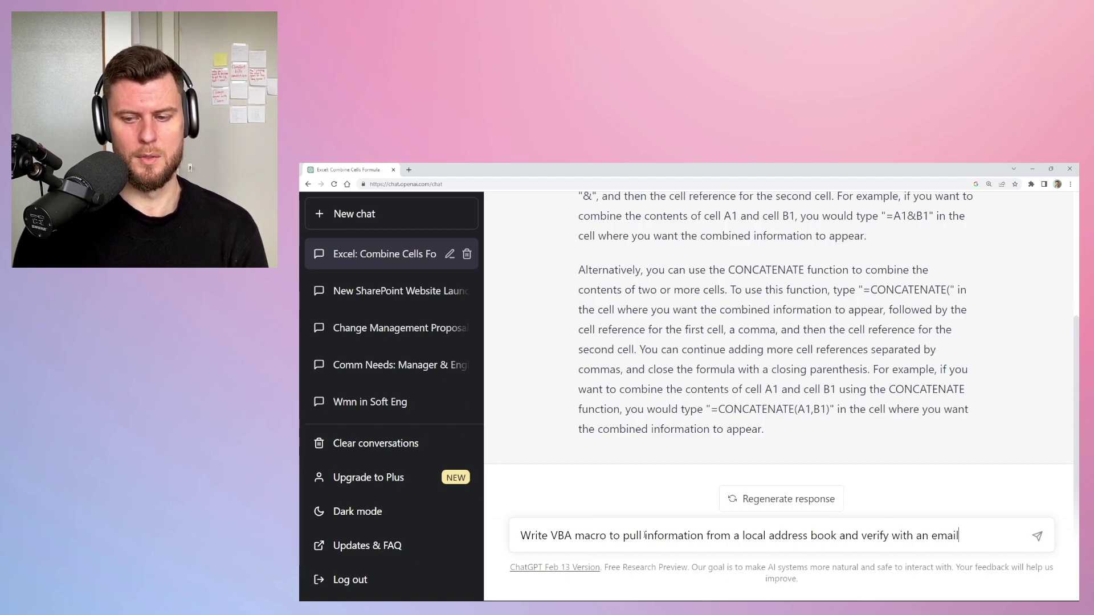
type(" address in ex")
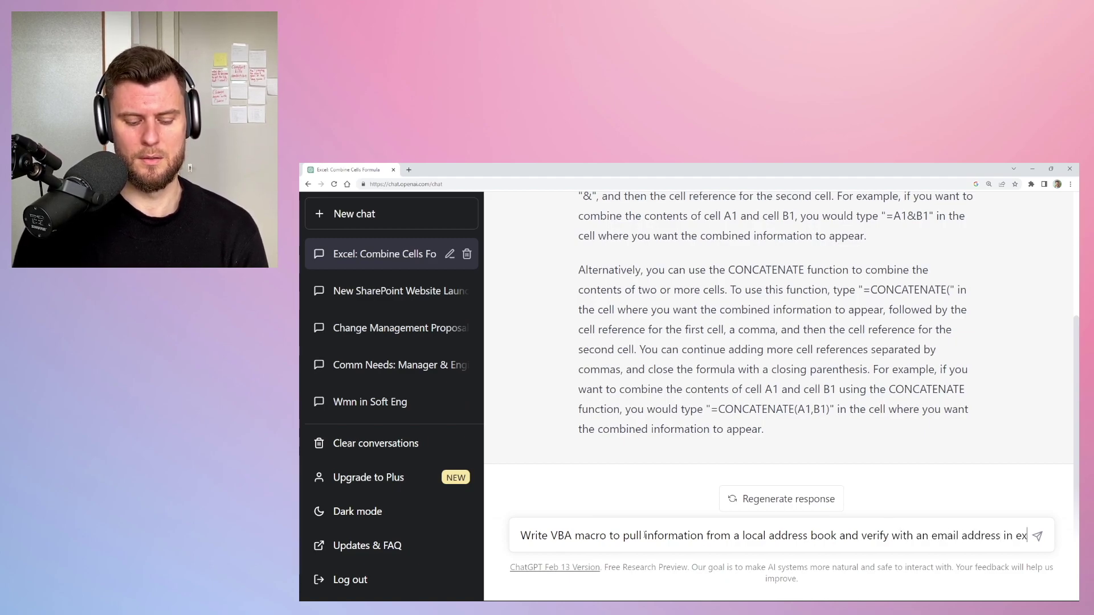
type("cel")
key("Return")
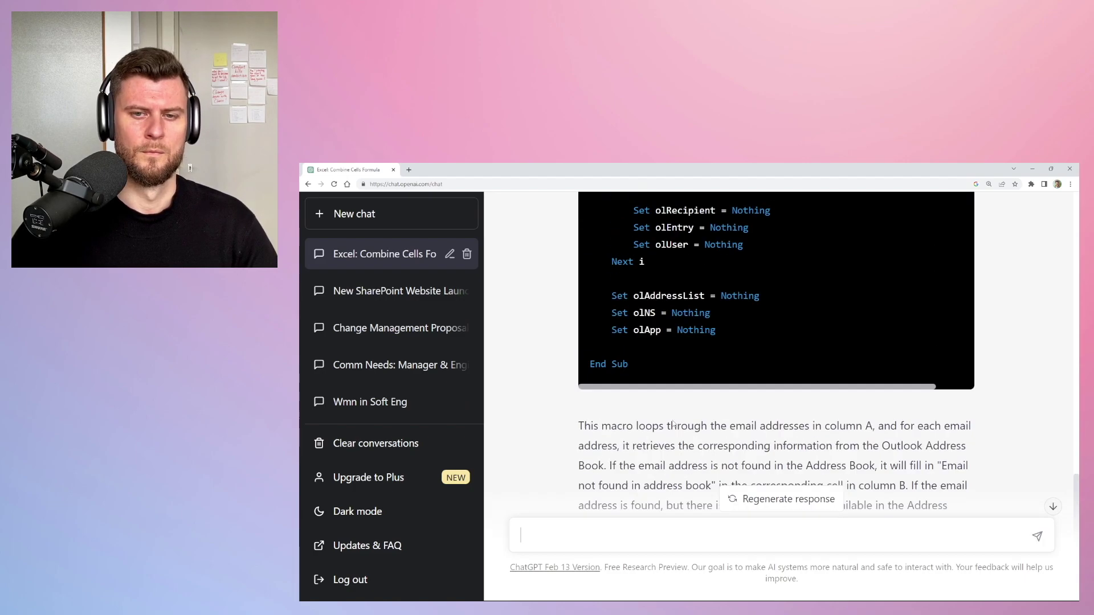
Review the generated RetrieveAddressInfo macro and explanation, then start a new chat
scroll(583, 416, "up", 15)
scroll(664, 364, "down", 2)
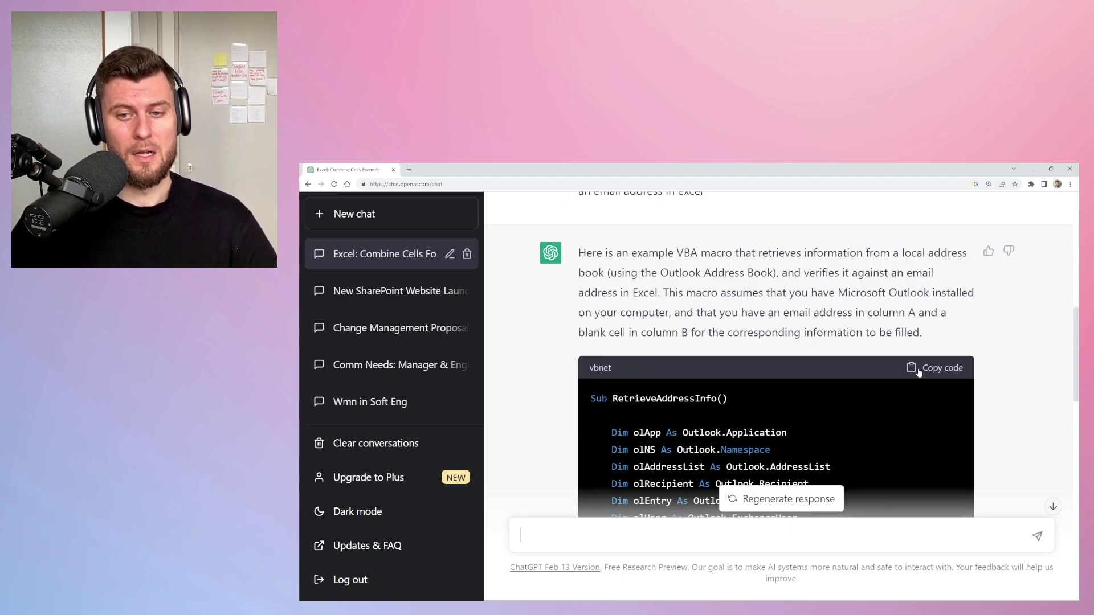
scroll(725, 324, "down", 15)
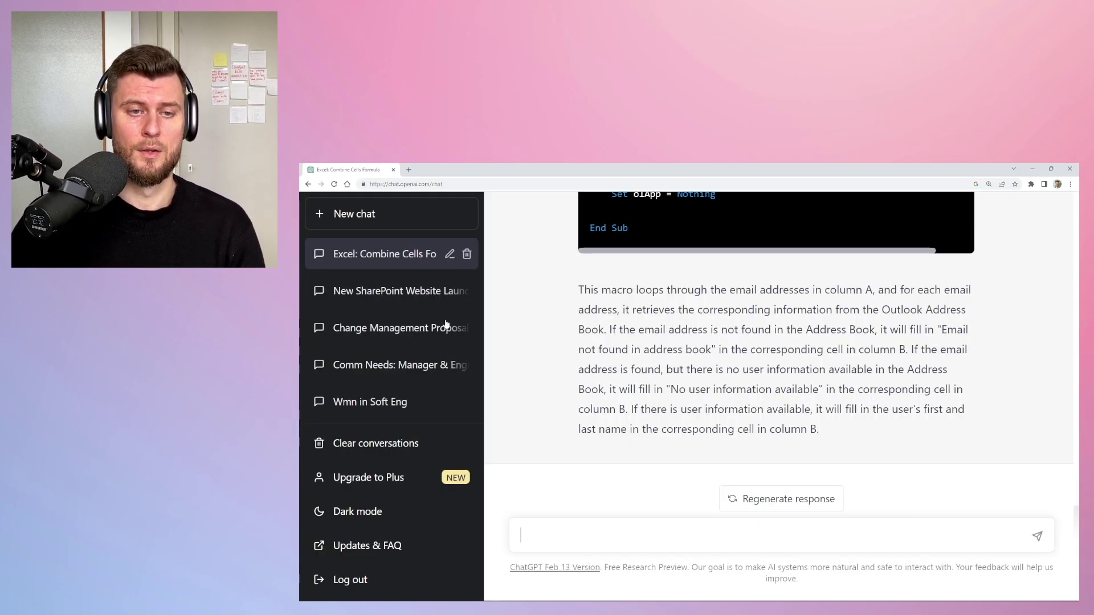
left_click(385, 223)
Ask ChatGPT to explain how SAP FI works within the context of a legal organization
type("please ")
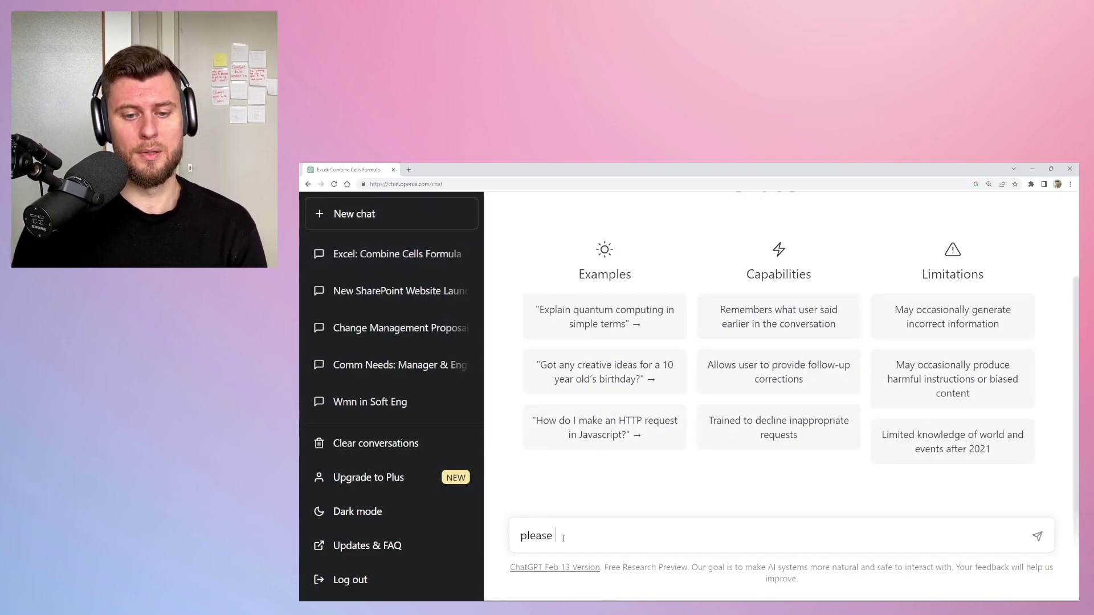
type("tell me all a")
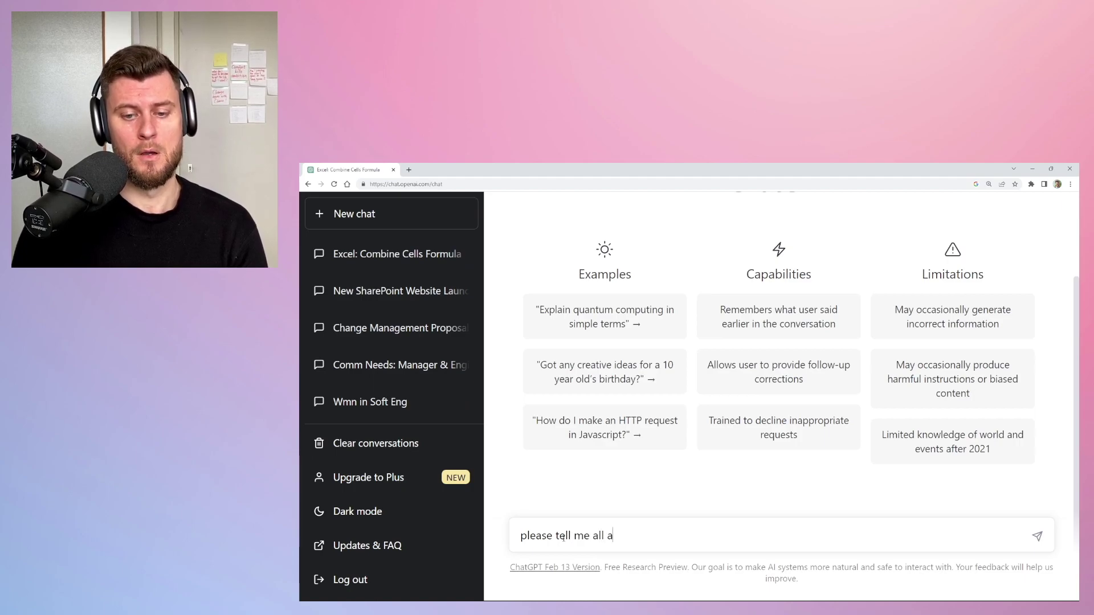
type("bout how ")
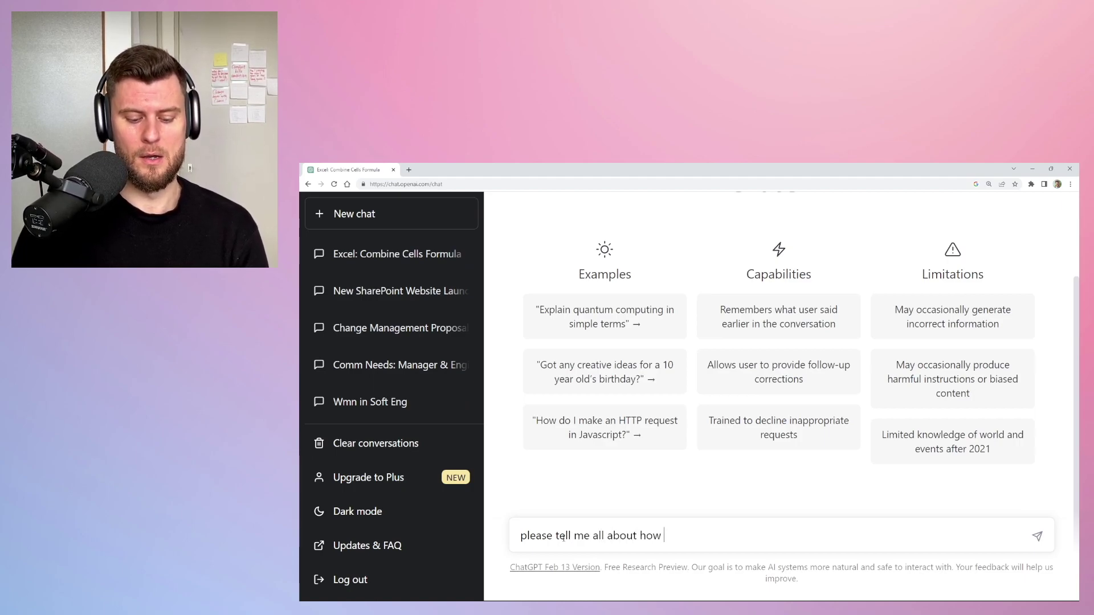
type("SAP FI")
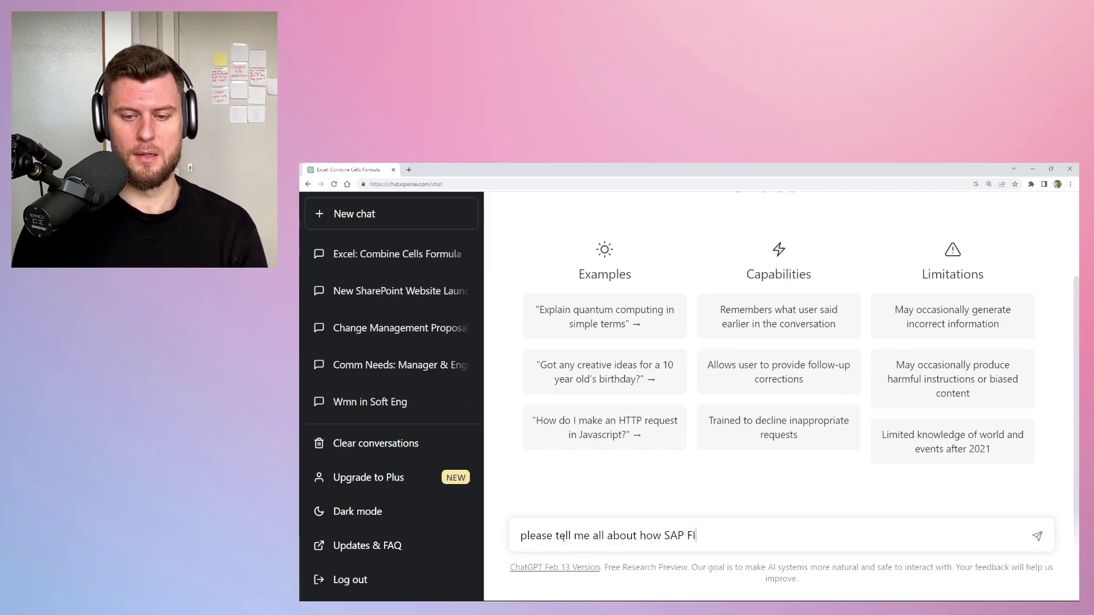
type(" works ")
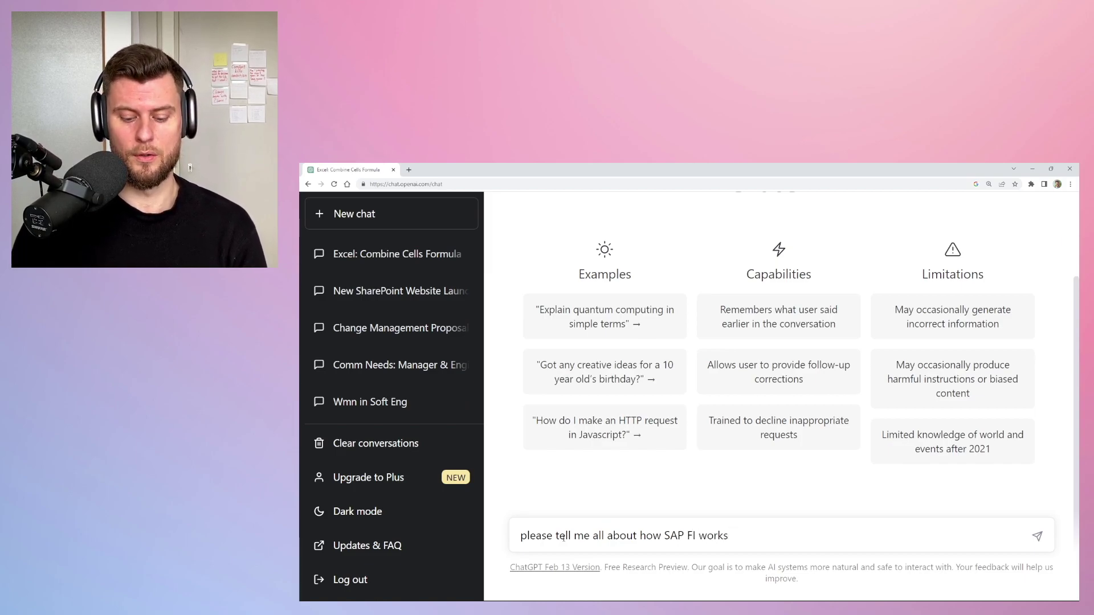
type("within the cxo")
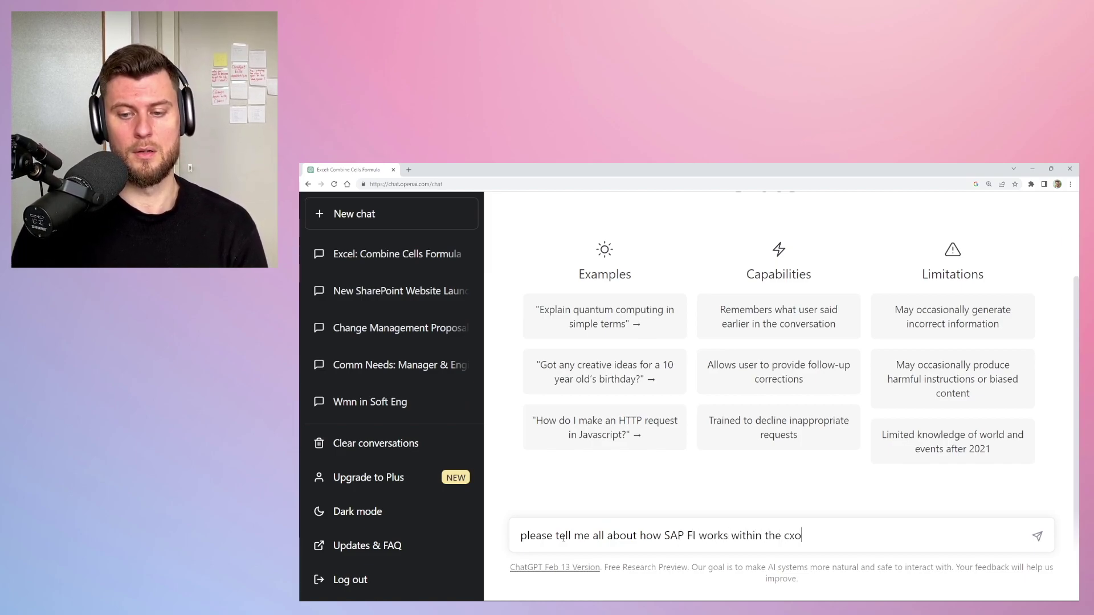
key("BackSpace")
key("BackSpace")
type("ontext of a legal ")
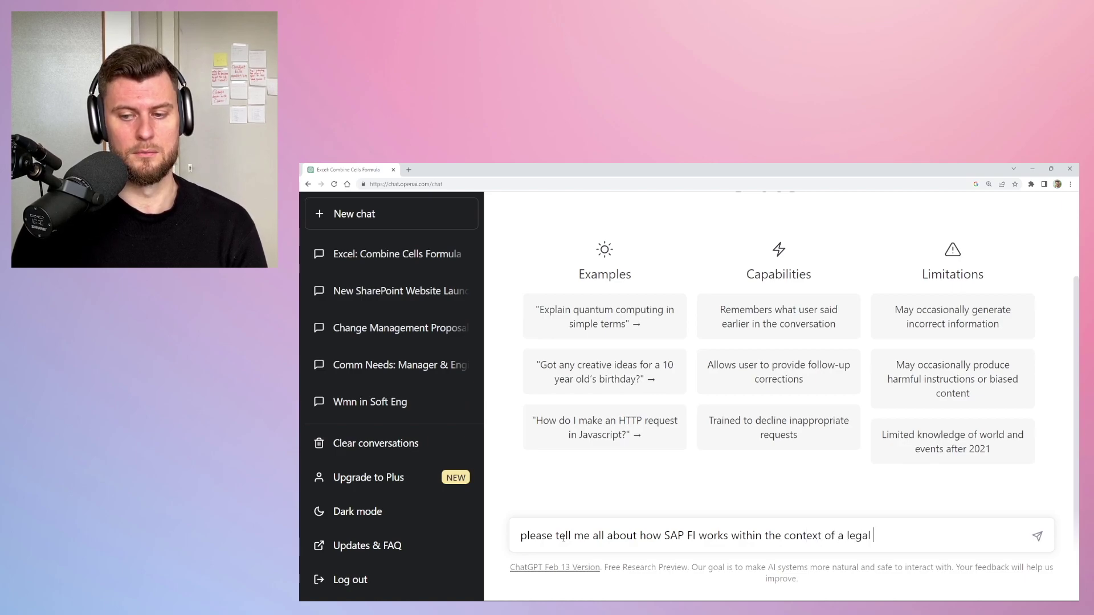
type("organization")
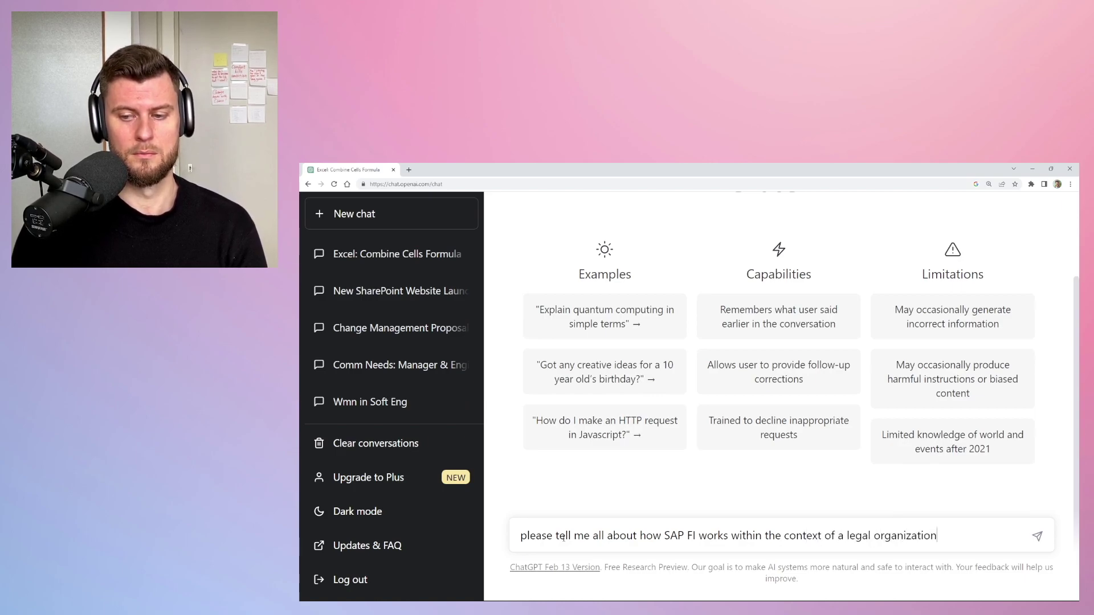
key("Return")
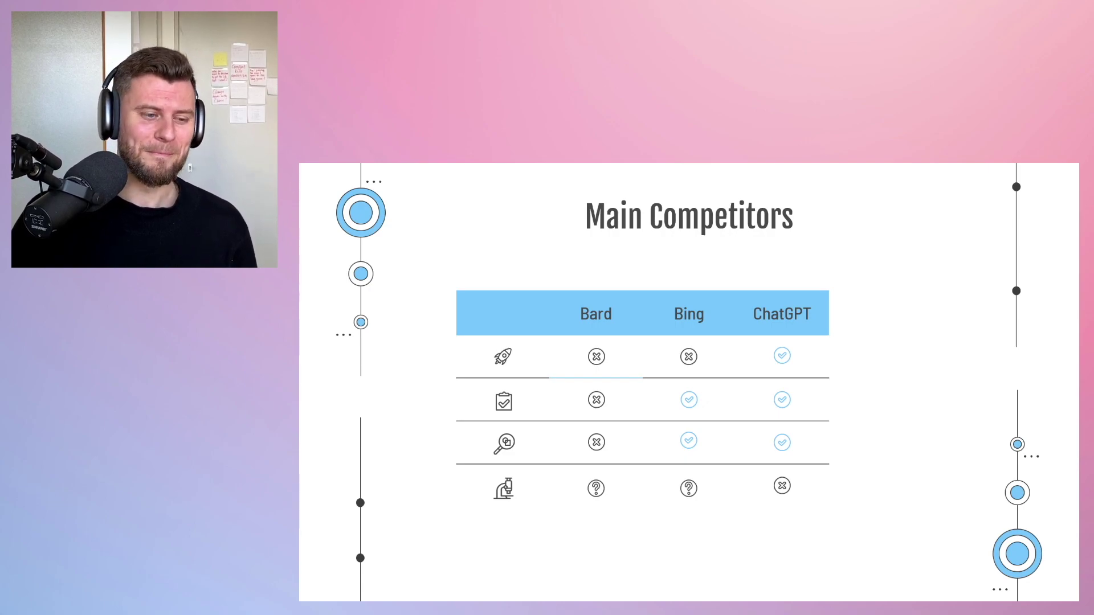
Advance the slideshow from the Main Competitors slide to the 04 Future topics slide
left_click(412, 461)
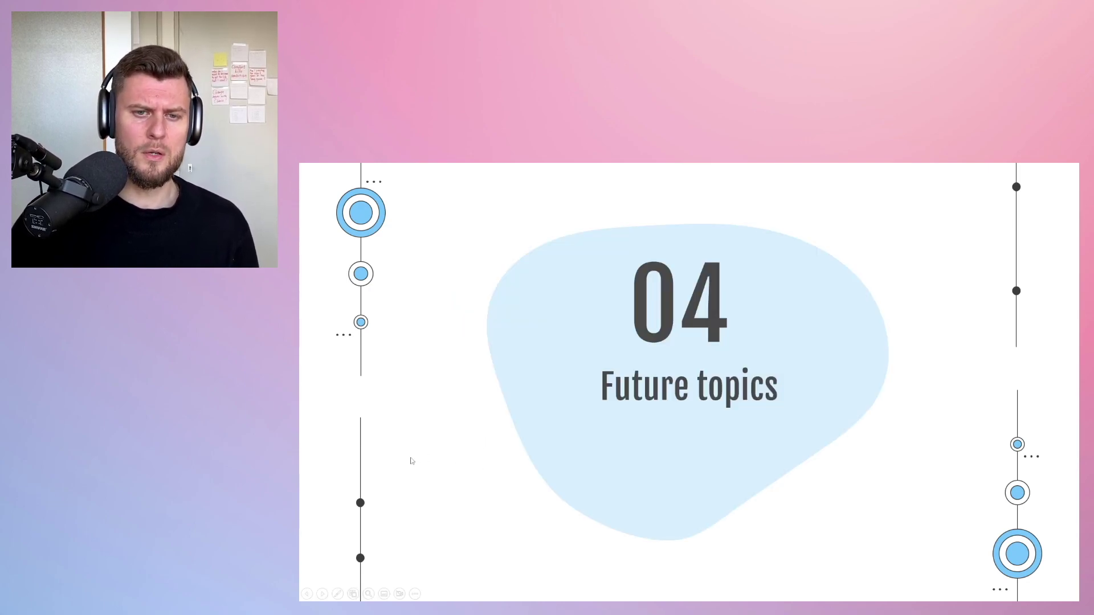